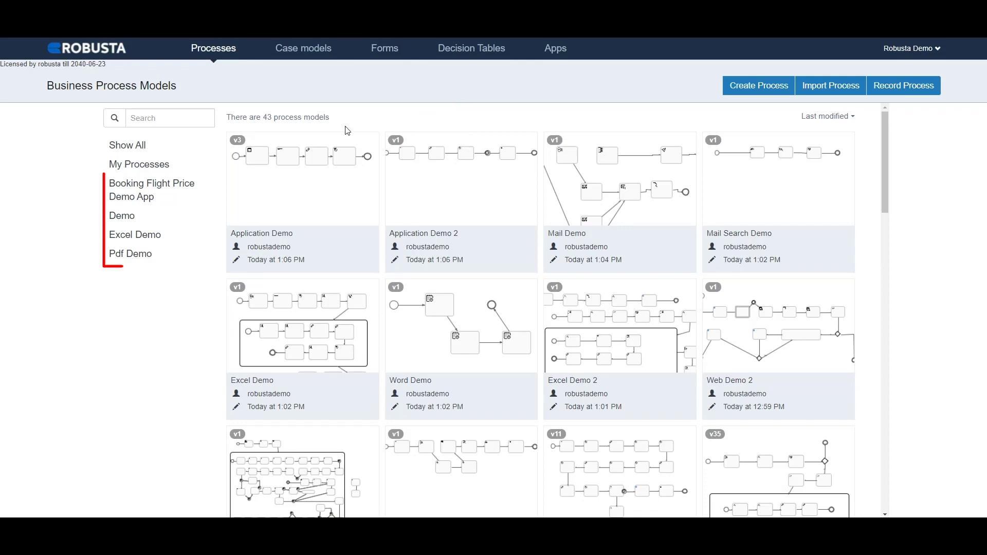
- Filter the process models by Booking Flight Price Demo App and return to showing all models
click(196, 191)
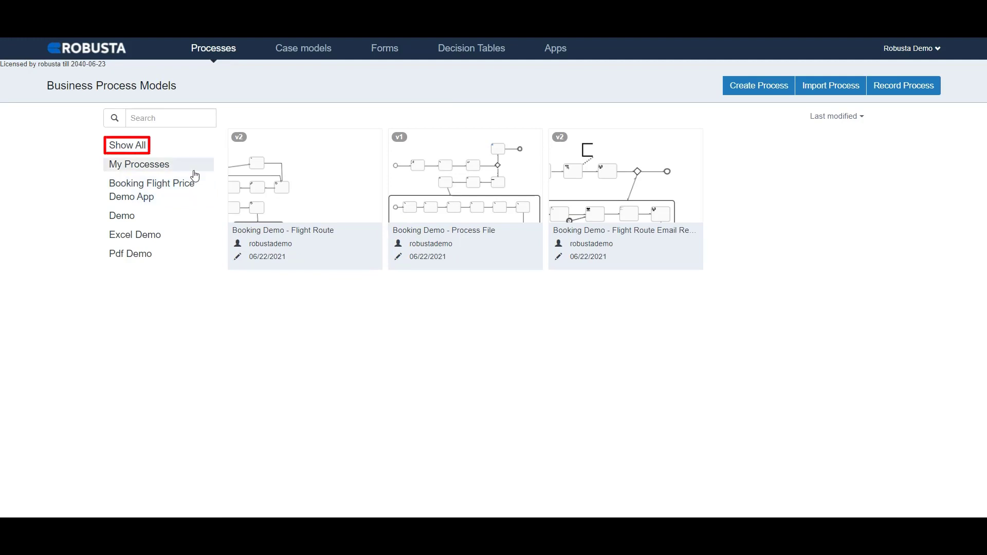
click(192, 153)
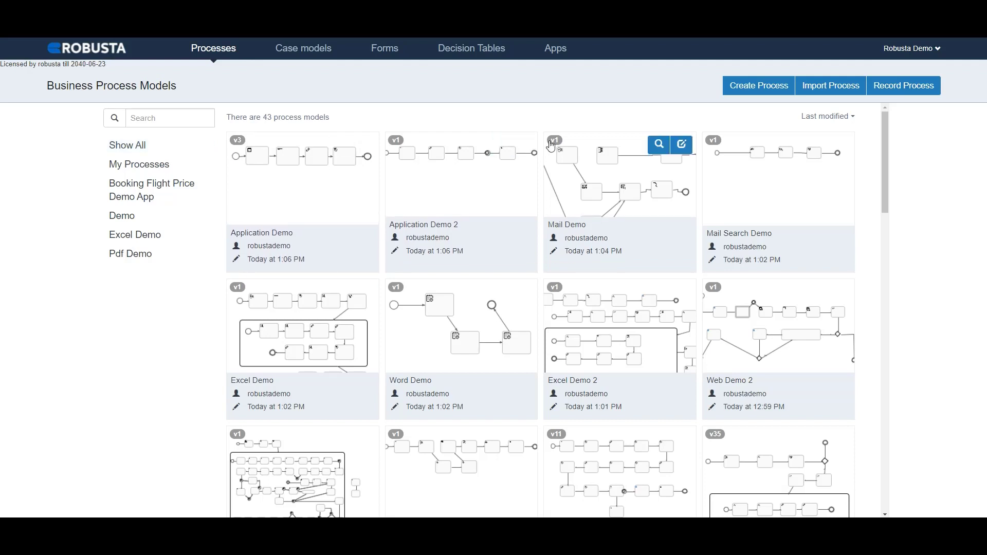
- Create a new business process model named "Youtube Process" with model key "youtubeProcess", keeping the default priority and human effort and no description
click(748, 89)
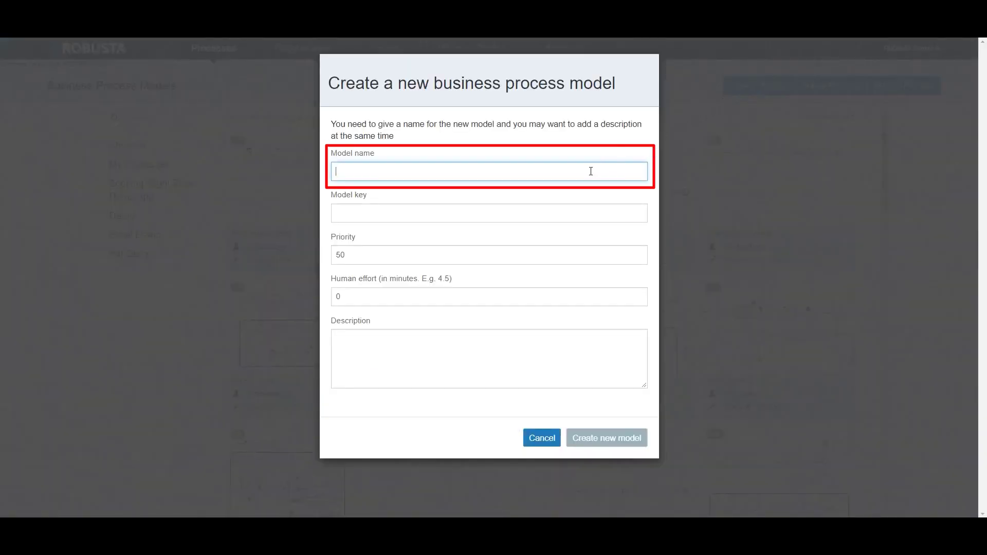
text(Youtube Process)
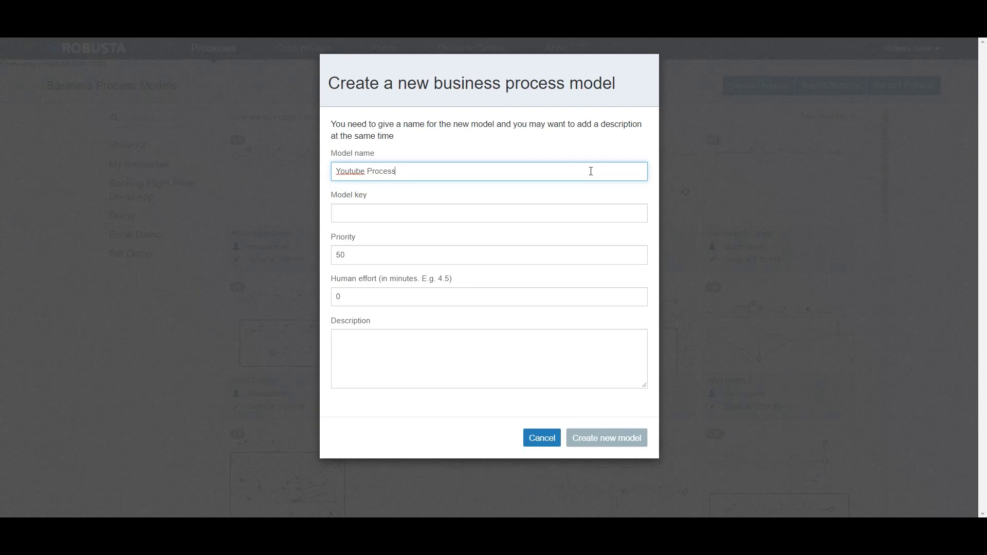
click(590, 215)
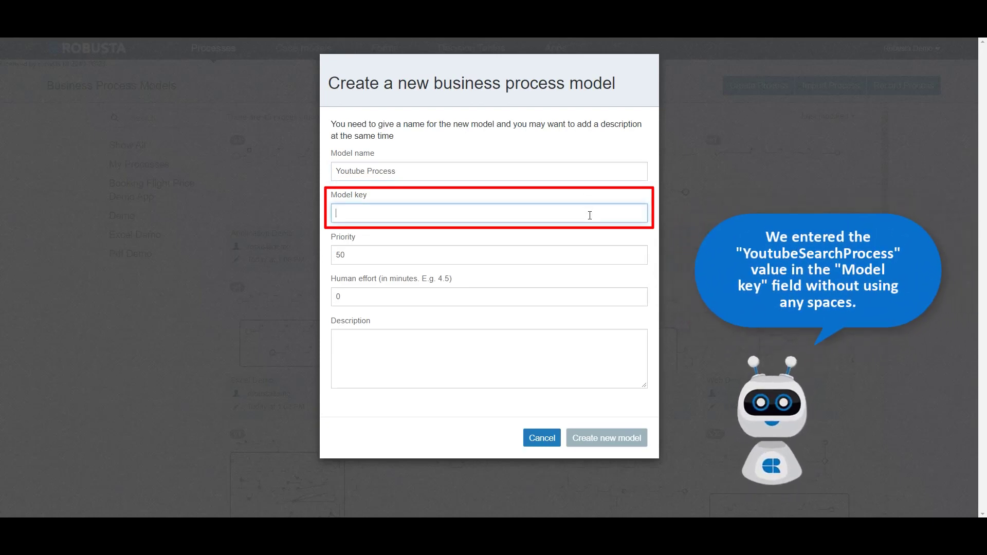
text(you)
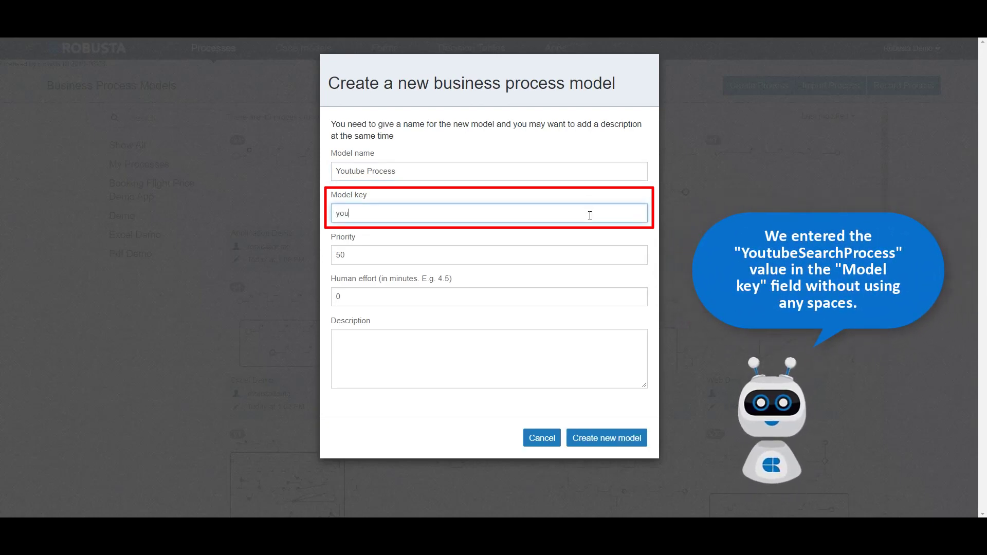
text(tubeProcess)
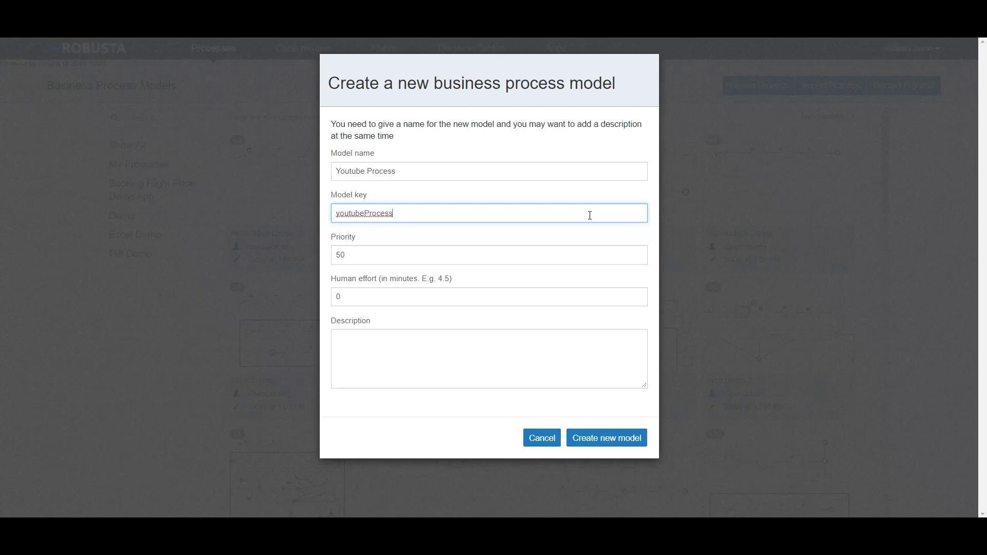
click(584, 258)
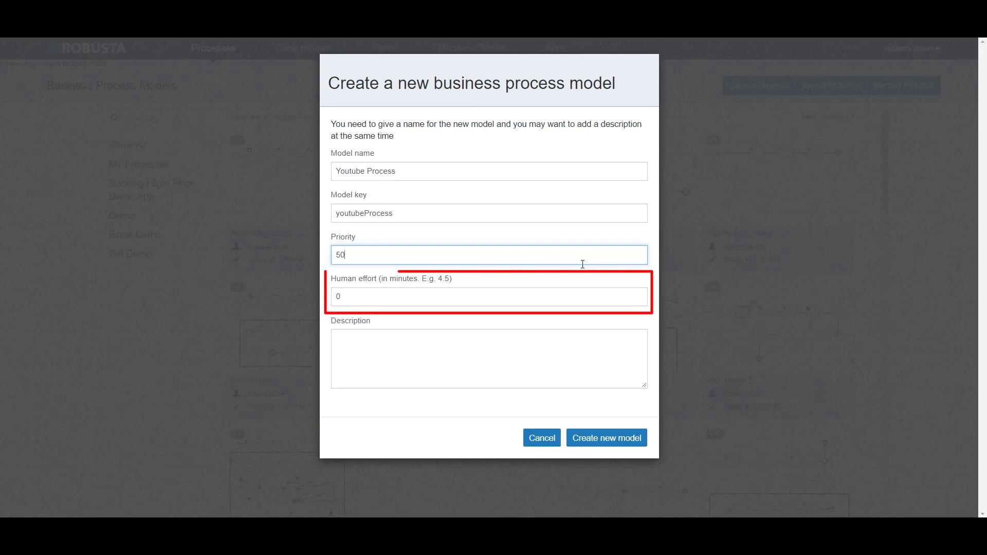
click(582, 294)
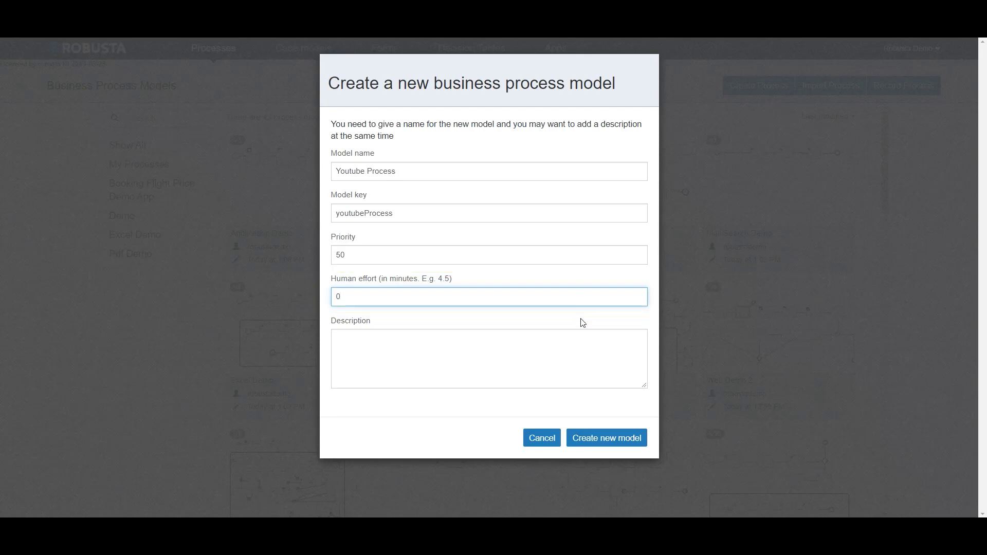
click(578, 342)
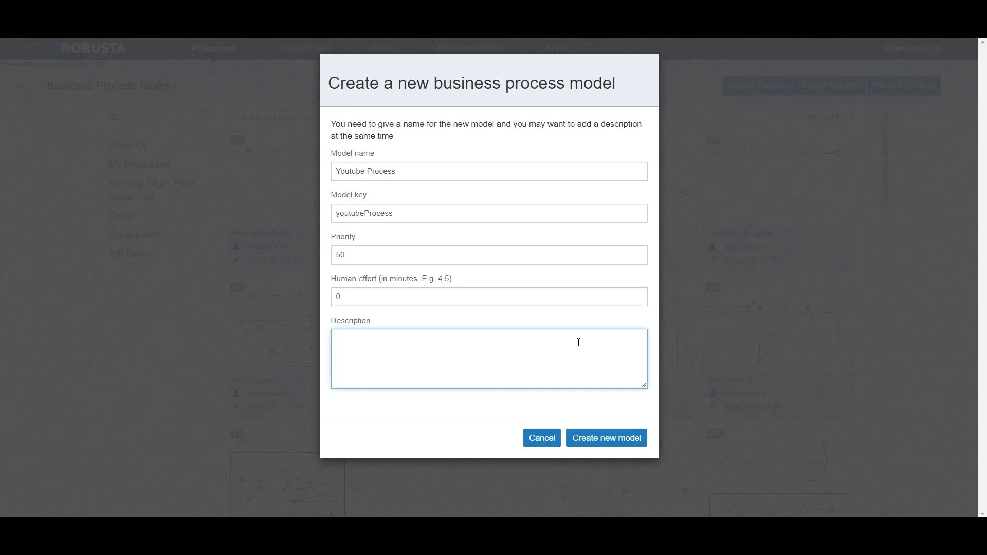
click(589, 440)
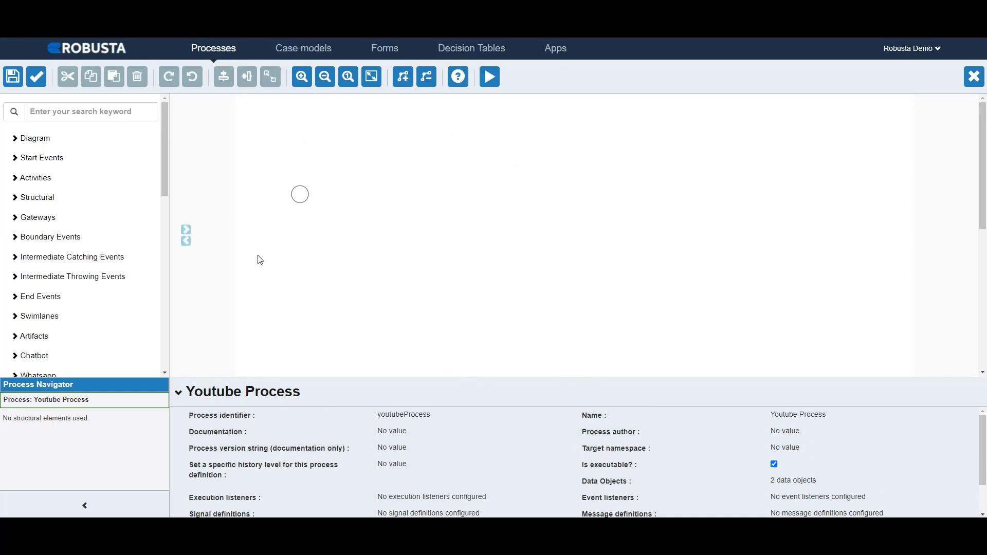
scroll(166, 202, down, 1)
drag(165, 202, 167, 288)
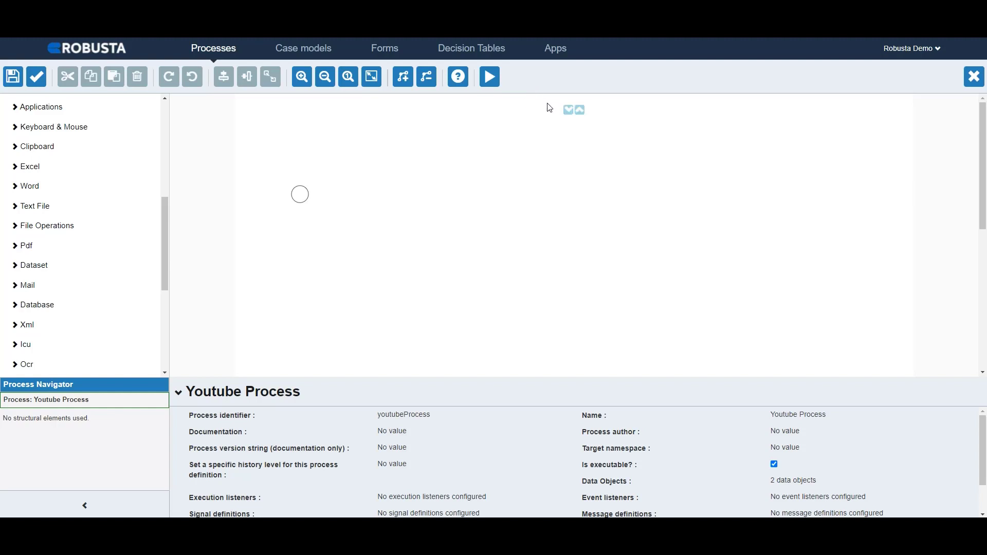
click(187, 243)
click(186, 242)
drag(161, 222, 159, 146)
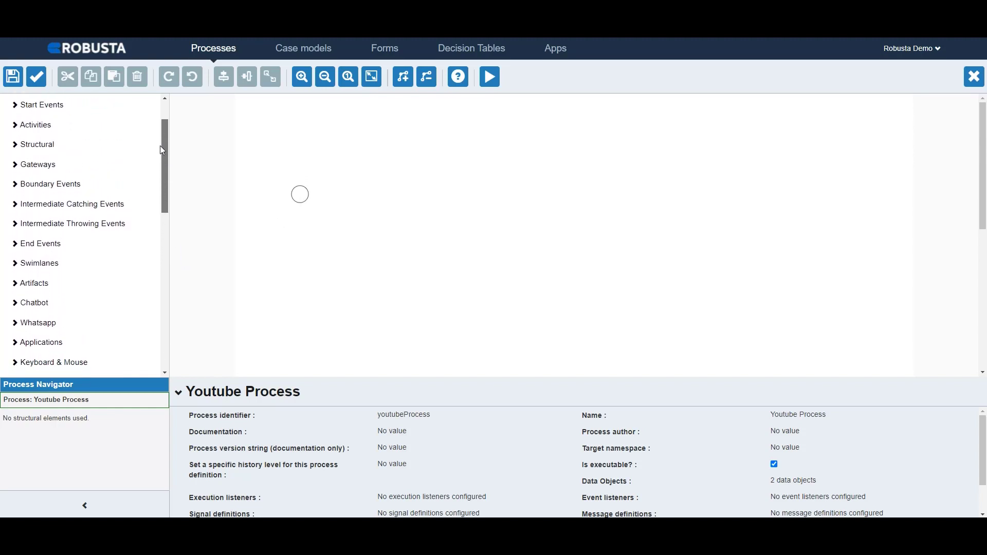
- Try placing a second start event beside the existing one, and delete it
click(62, 106)
drag(75, 125, 398, 201)
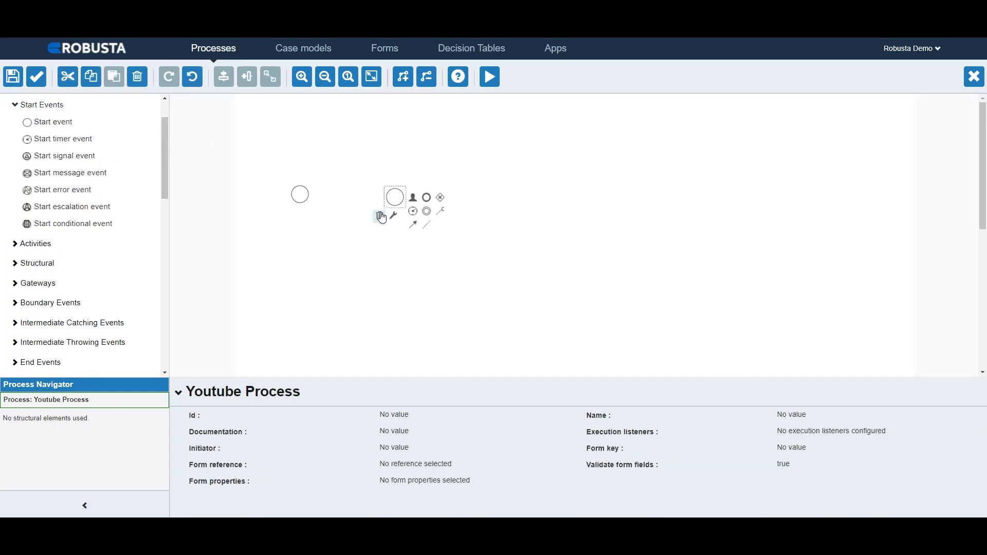
click(379, 215)
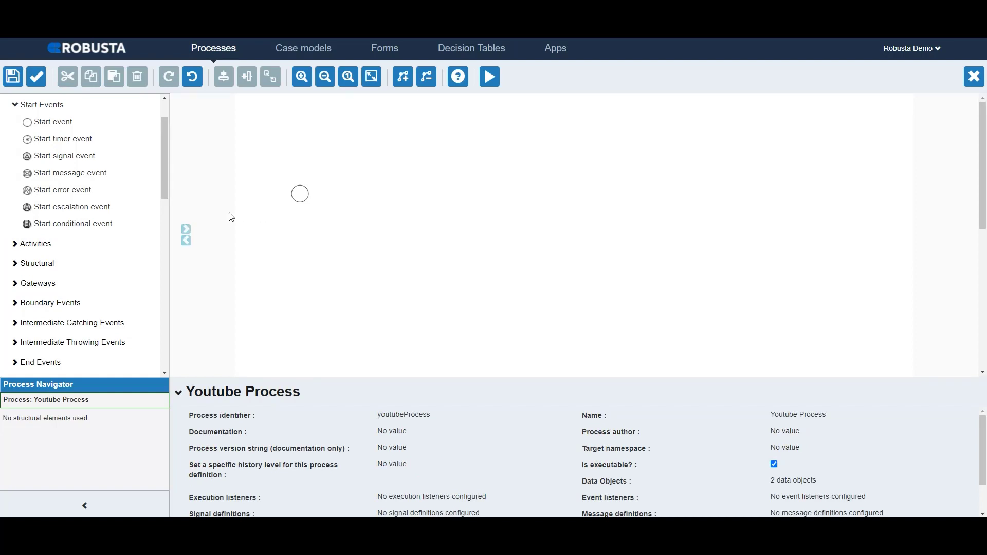
- Add an Open application activity to the diagram, just to the right of the start event
scroll(165, 190, down, 5)
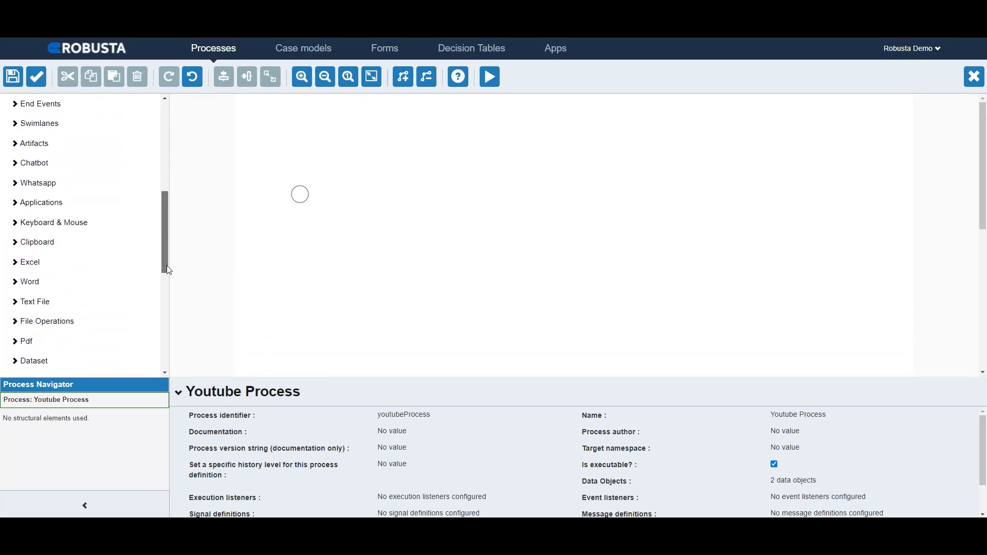
click(70, 206)
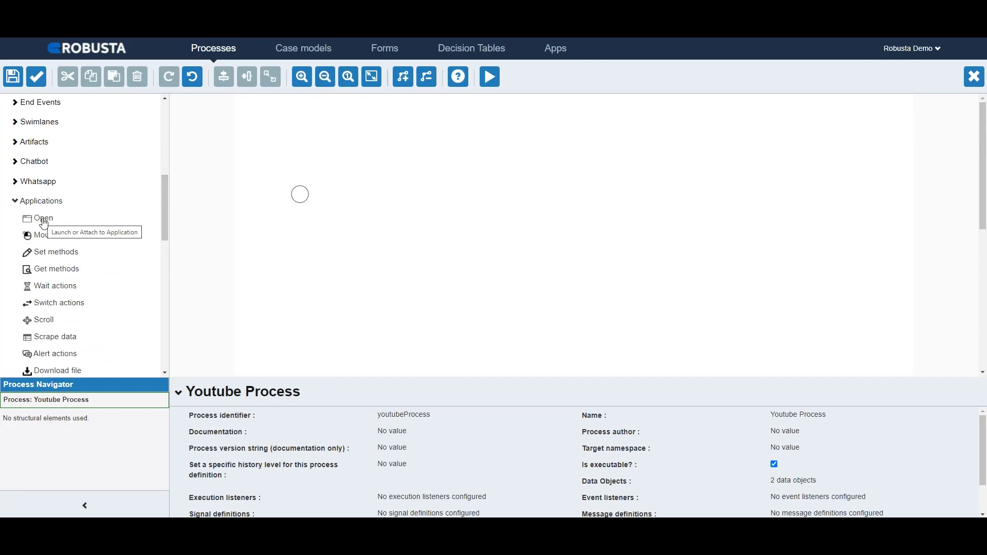
drag(44, 220, 362, 201)
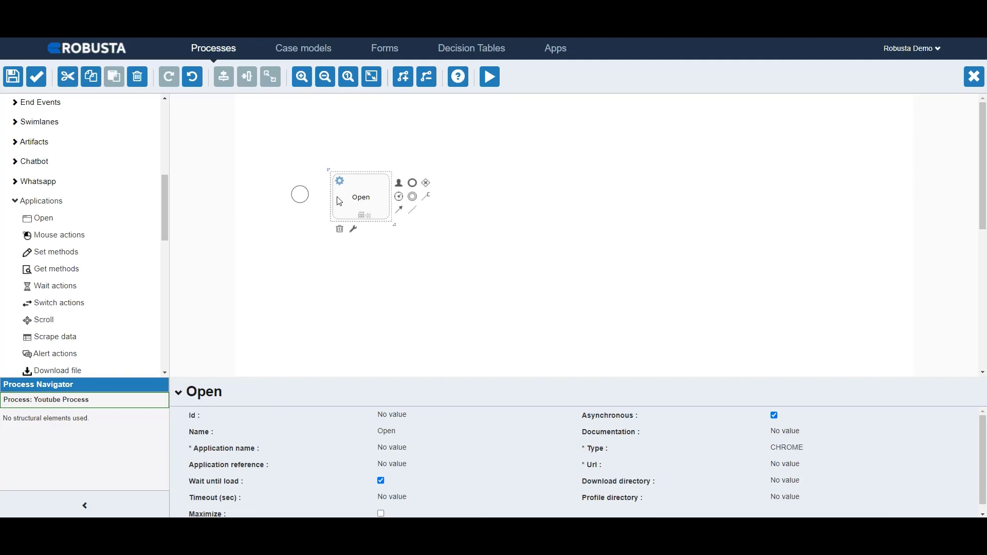
- Connect the start event to the Open activity with a sequence flow
click(304, 196)
click(366, 203)
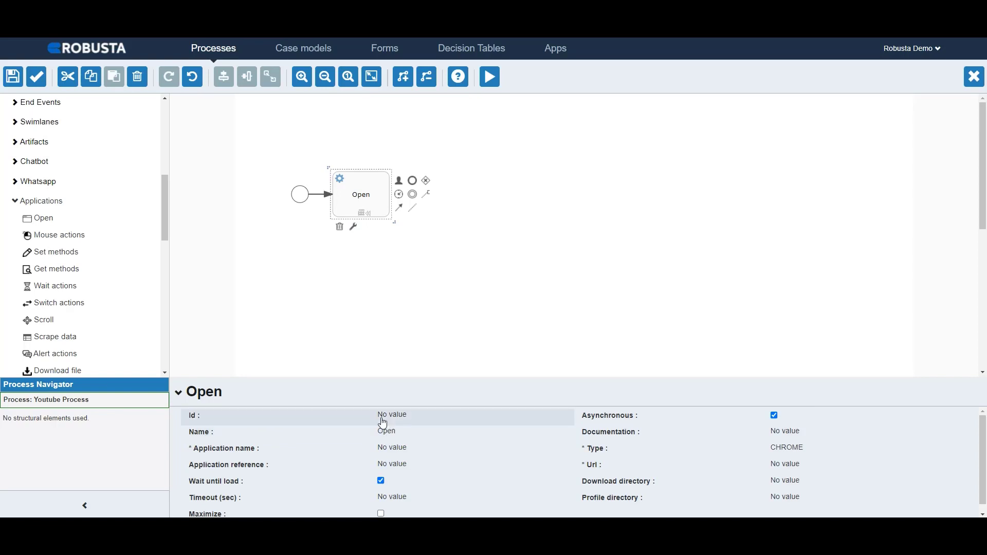
click(304, 198)
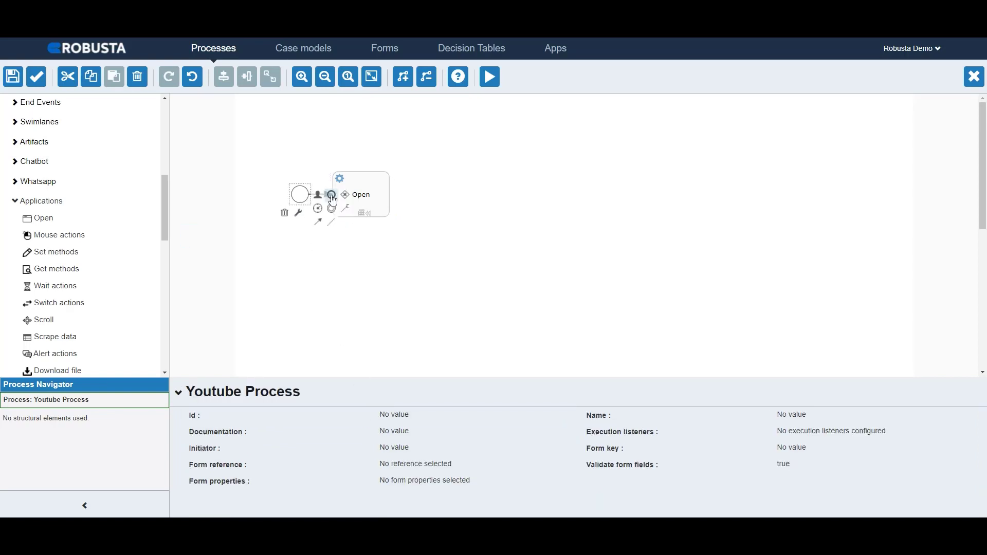
click(376, 199)
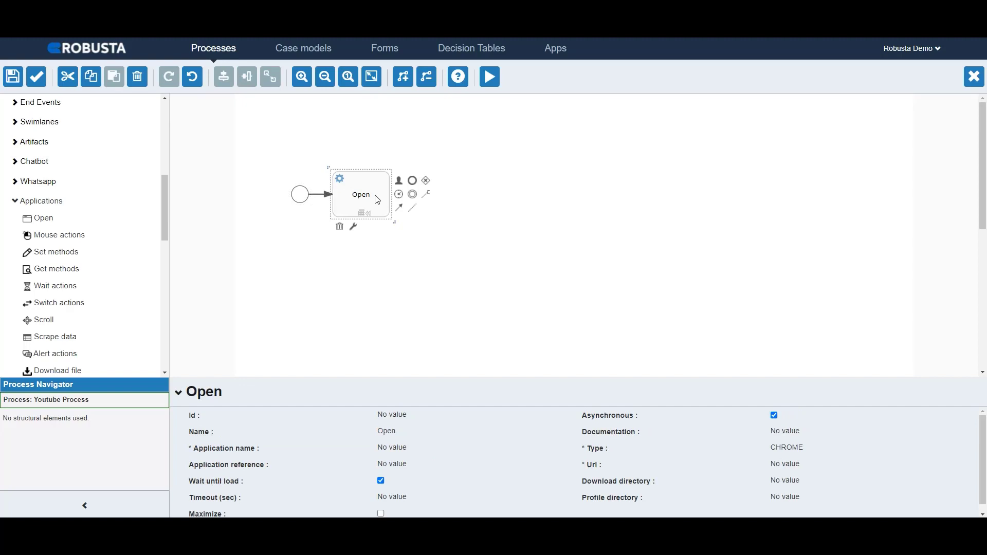
click(303, 206)
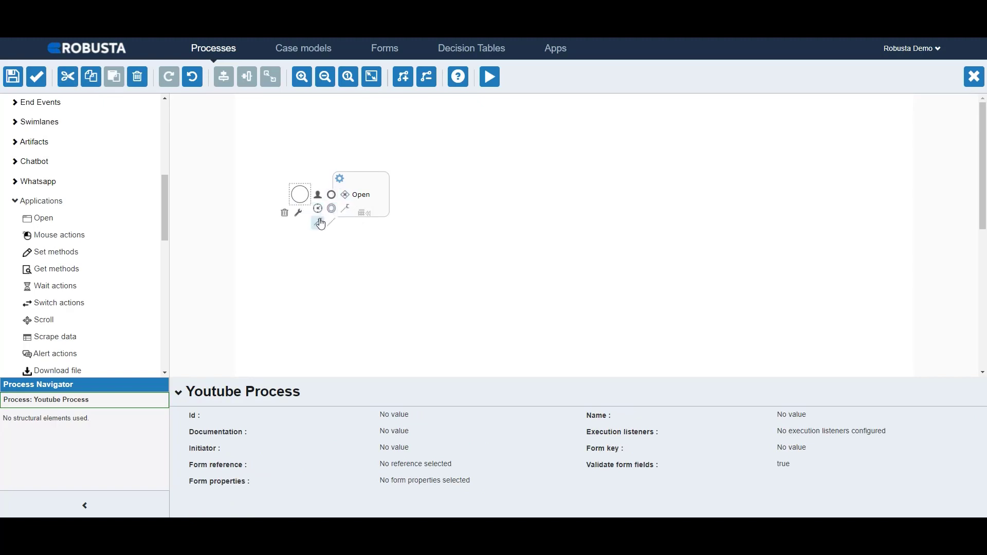
drag(320, 224, 365, 198)
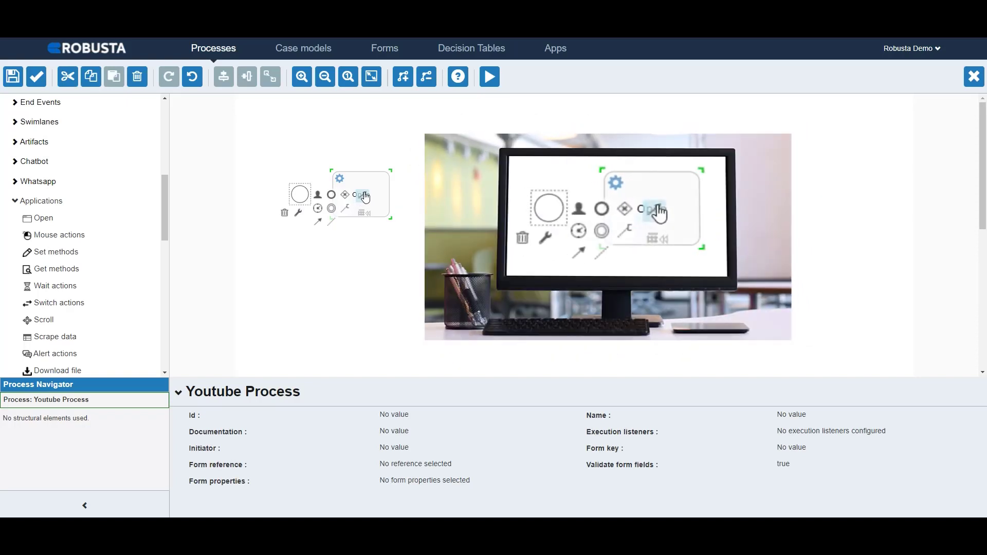
drag(366, 197, 366, 197)
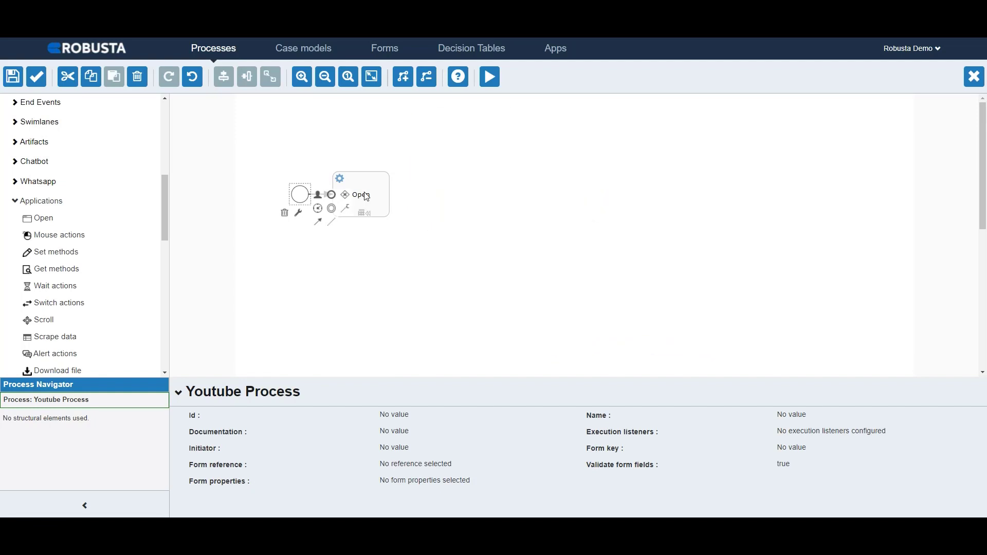
click(366, 198)
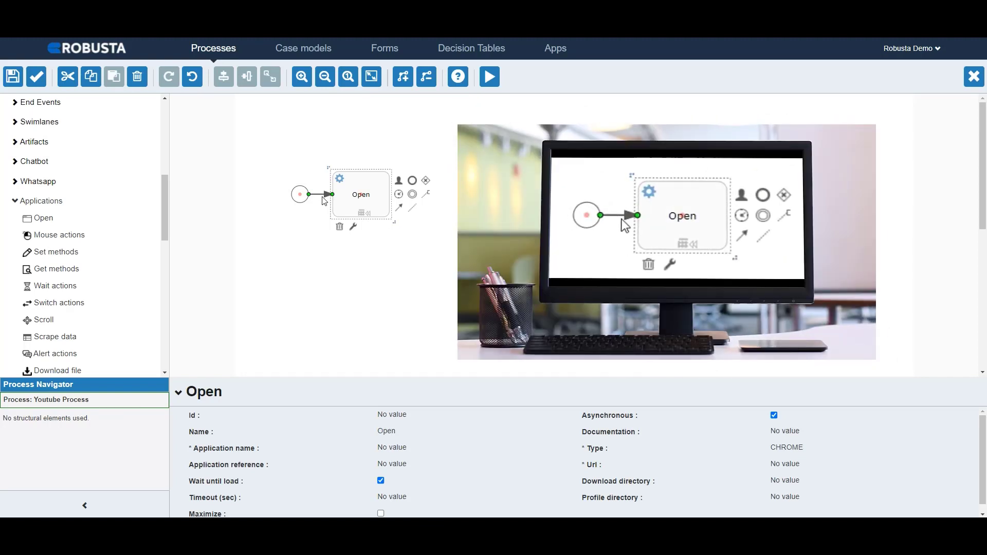
- Try detaching the sequence flow's end from the Open activity, and validate the process model
drag(332, 195, 319, 207)
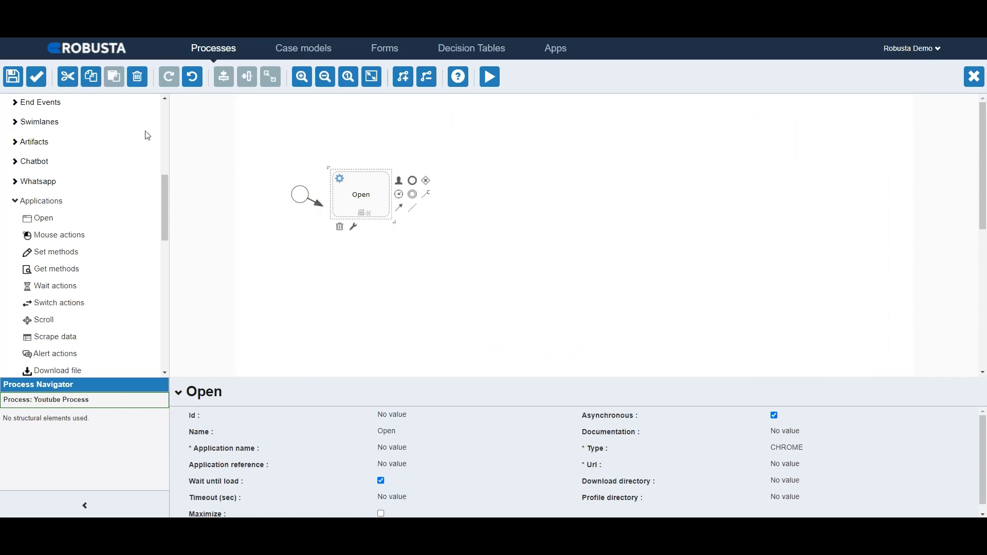
click(36, 77)
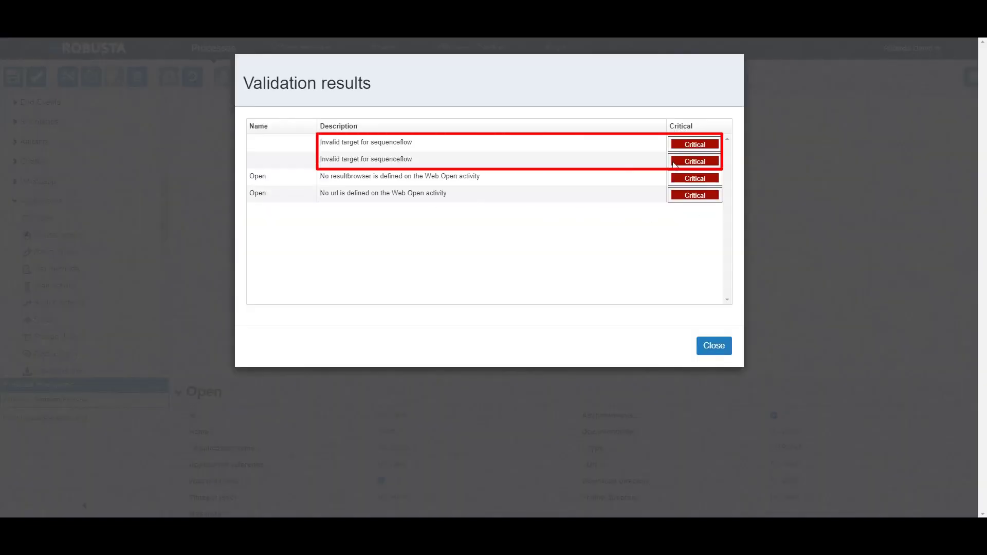
click(714, 345)
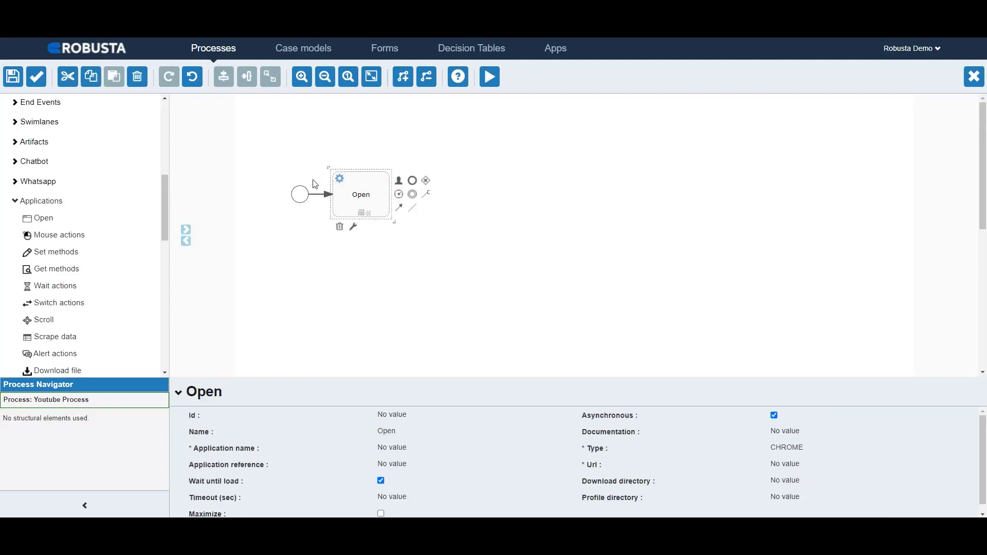
- Validate the process model with the sequence flow attached to the Open activity, and dismiss the results
click(37, 77)
click(711, 346)
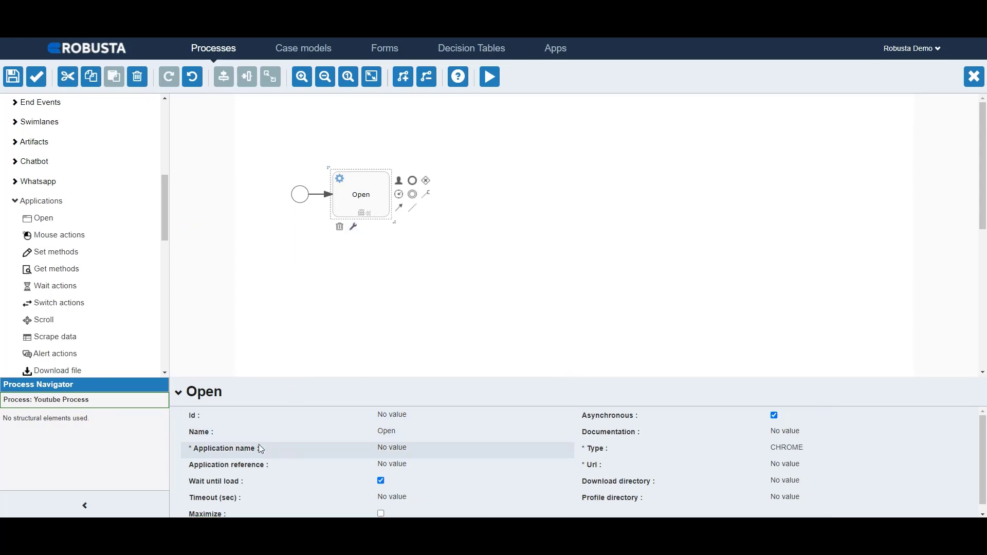
- Examine the Open activity's Application name hint and the properties of the whole process
mouse_move(252, 451)
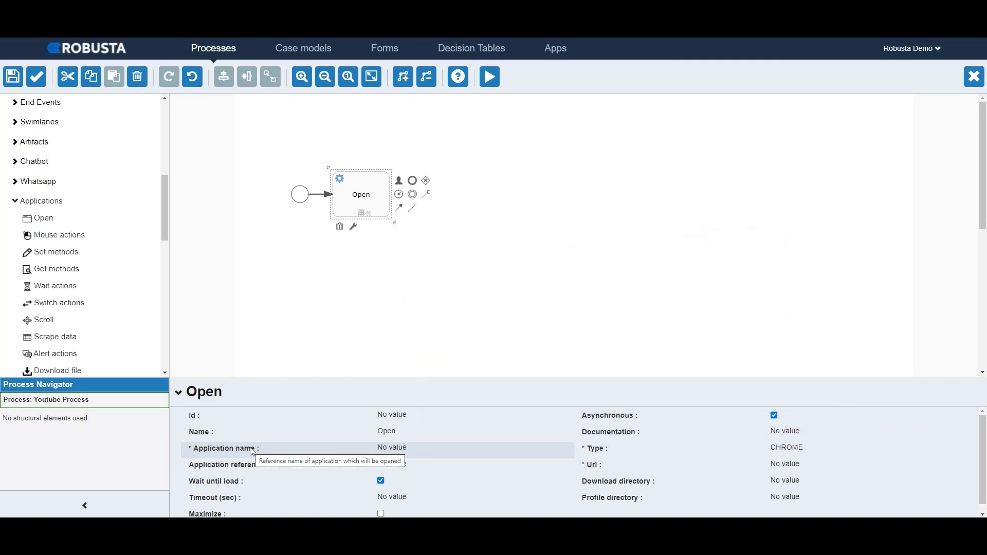
click(348, 311)
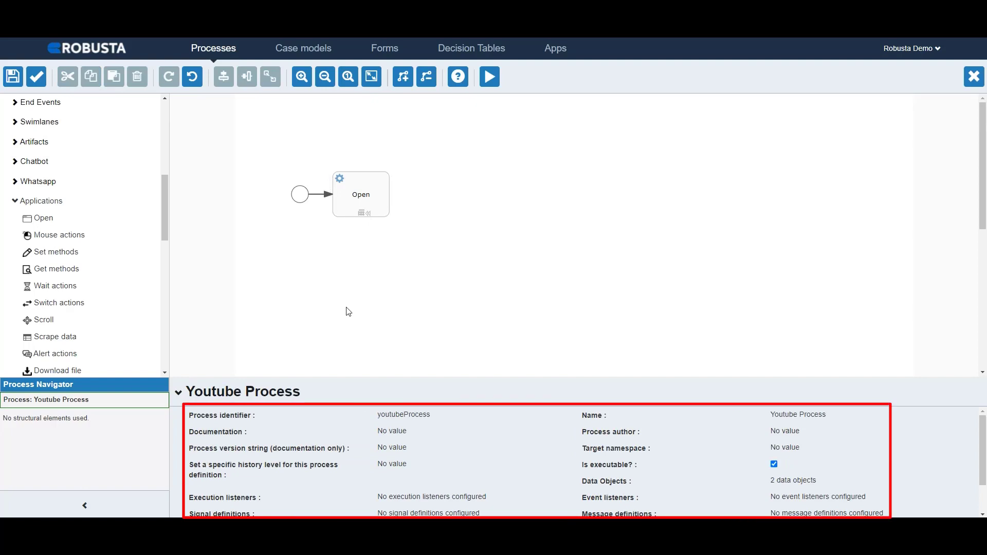
- Rename the Open activity as "Open: Youtube"
click(367, 200)
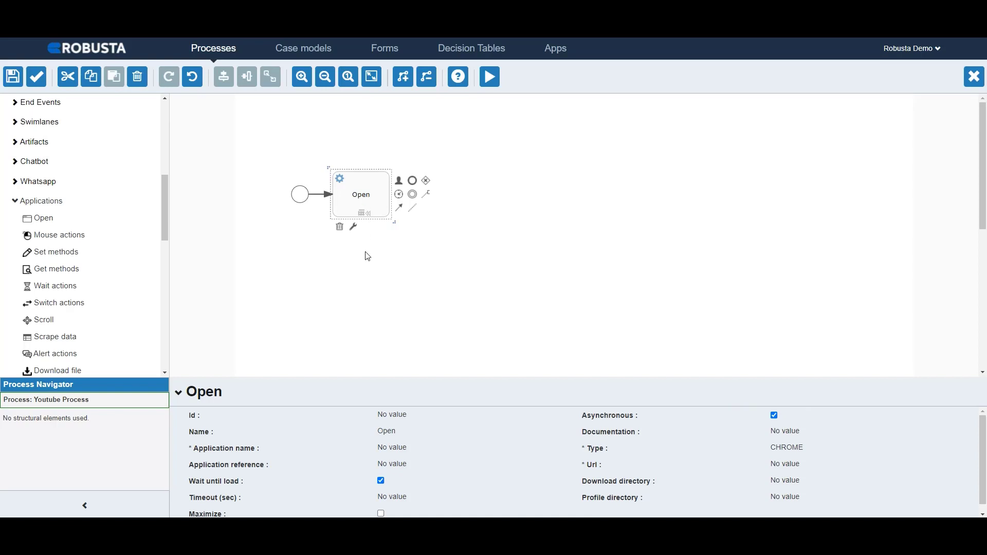
click(396, 435)
click(405, 433)
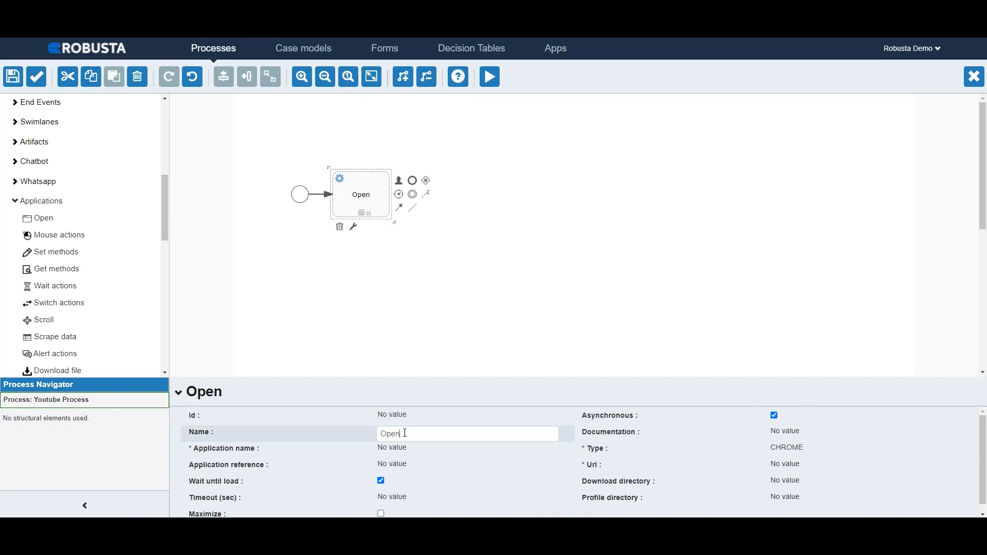
text(: Youtube)
key(Return)
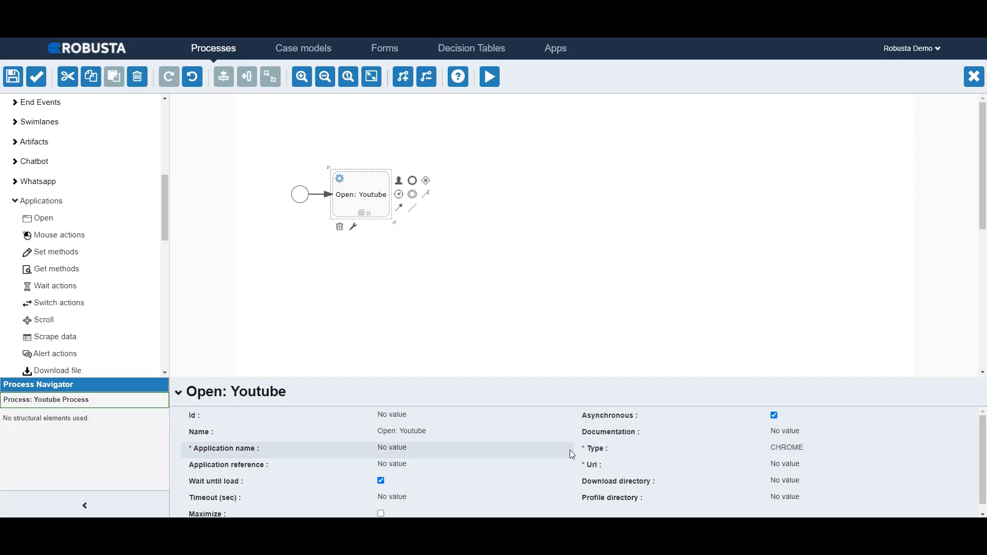
- Set the Open: Youtube activity's application name to openYoutube and keep CHROME as its type
click(399, 447)
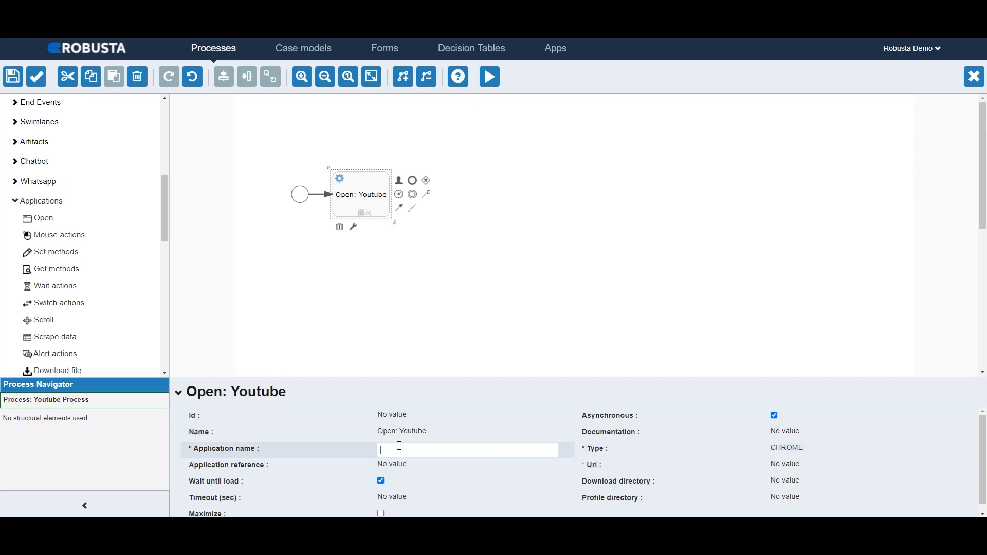
text(openYoutube)
key(Return)
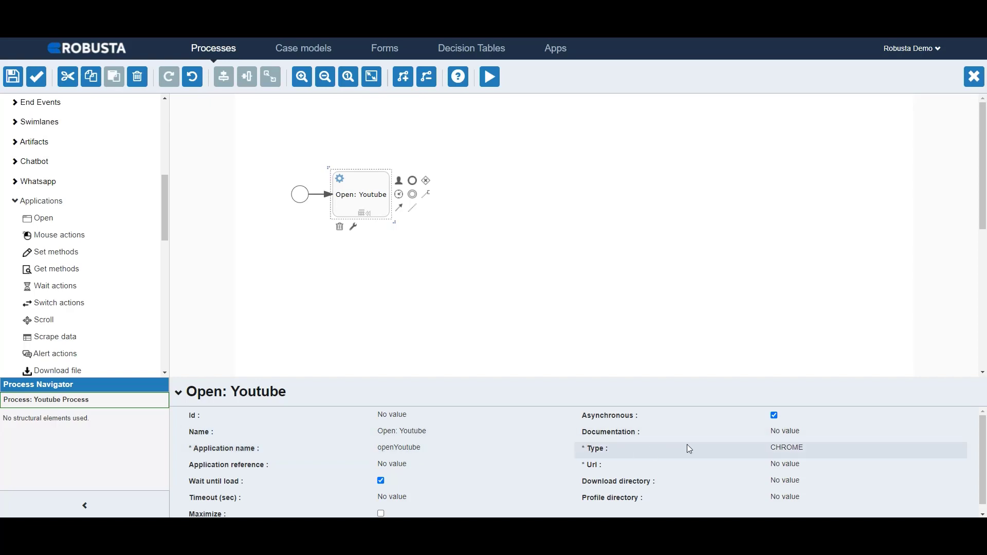
click(789, 450)
click(789, 451)
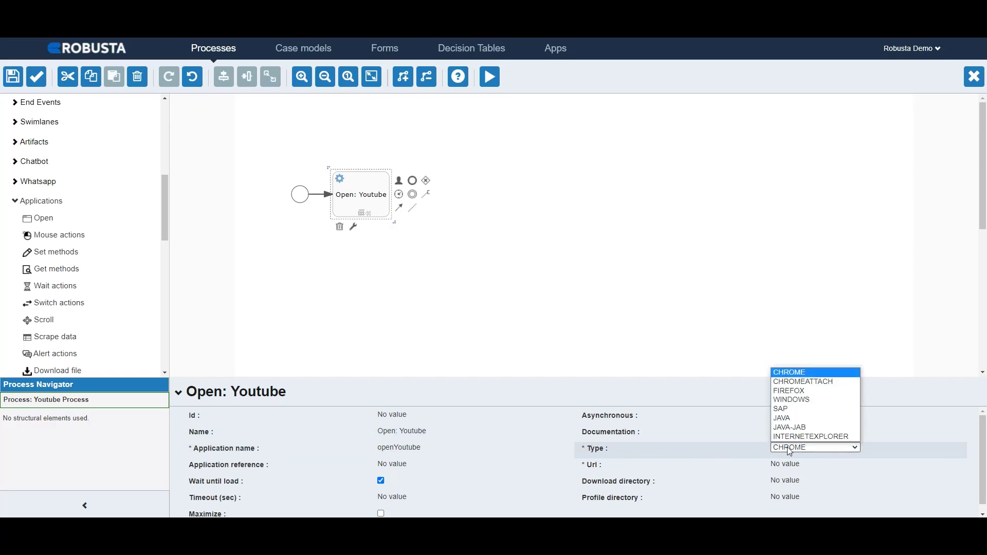
click(790, 450)
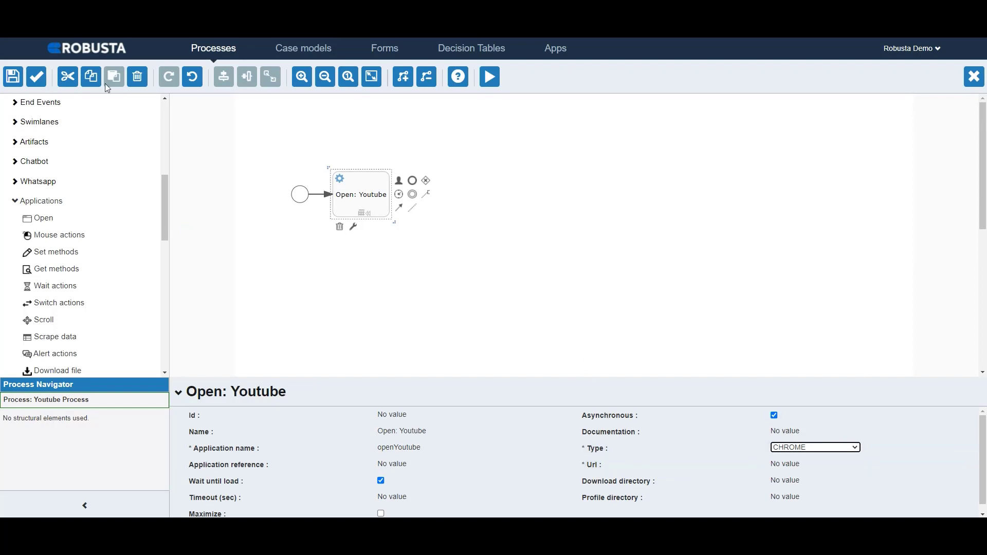
click(39, 77)
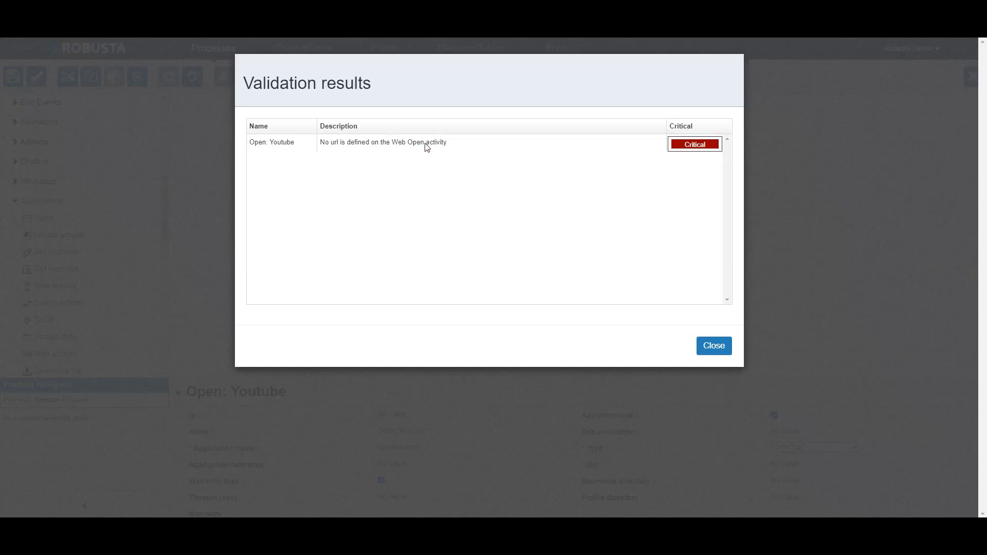
key(Escape)
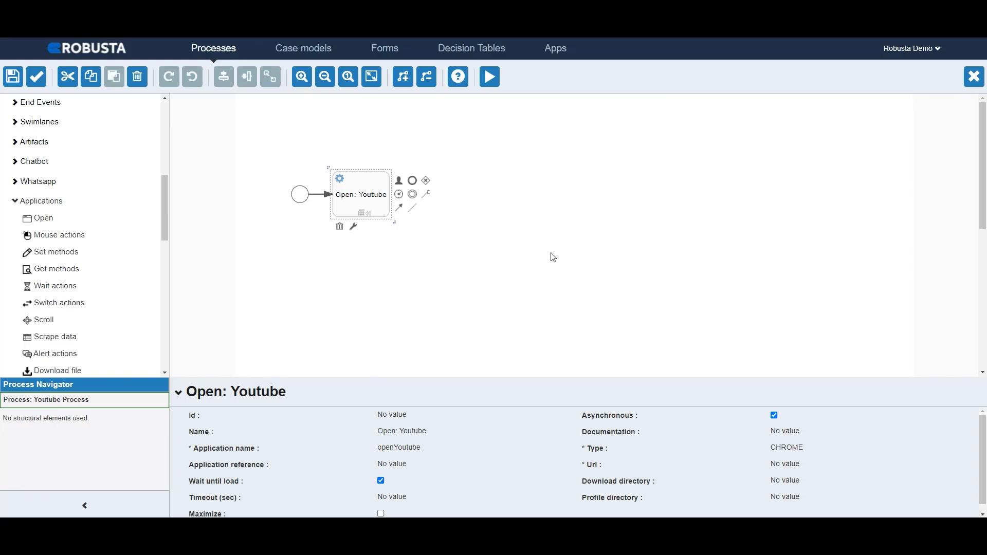
click(776, 467)
text(https://www.youtube.com/)
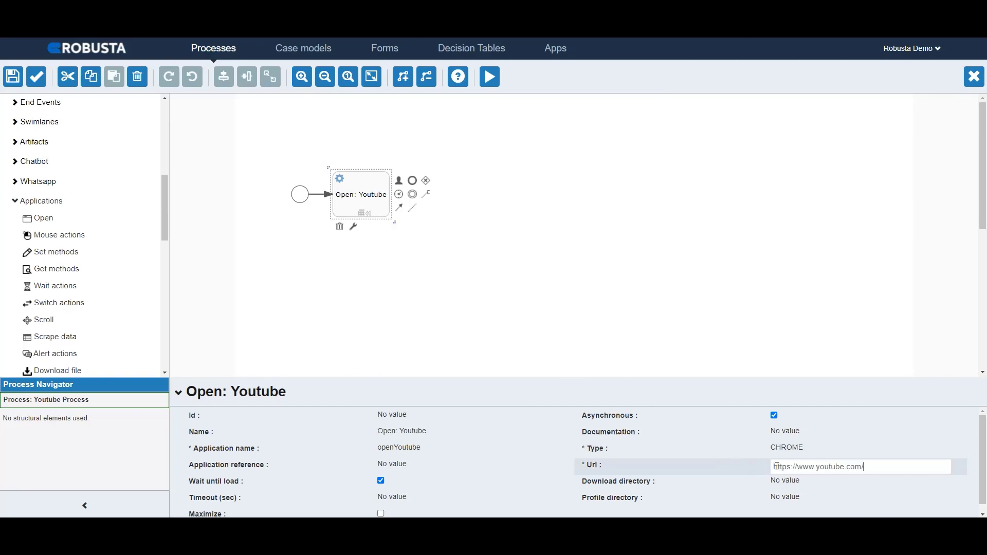
key(Return)
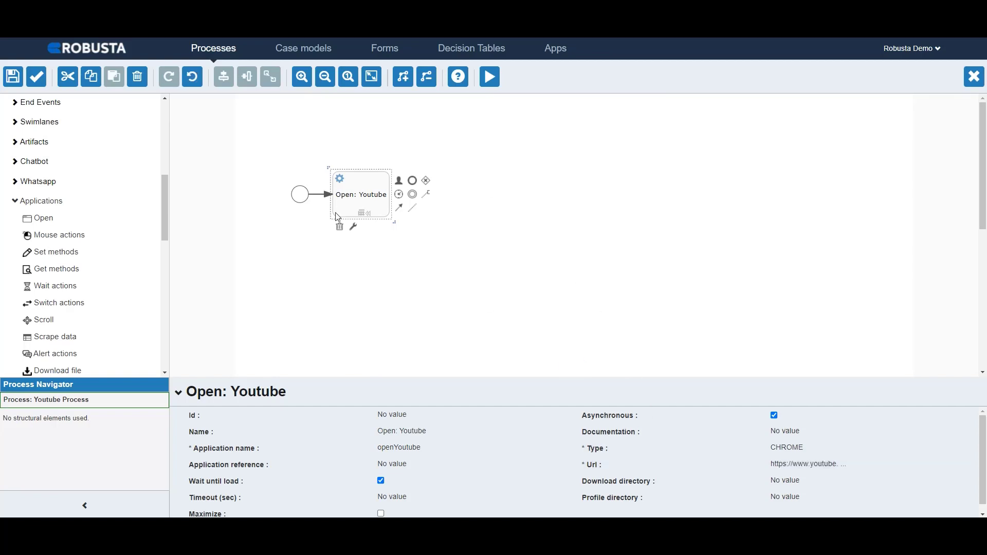
- Validate the process model with the Url filled in, and enable Maximize for the Open: Youtube activity
click(42, 75)
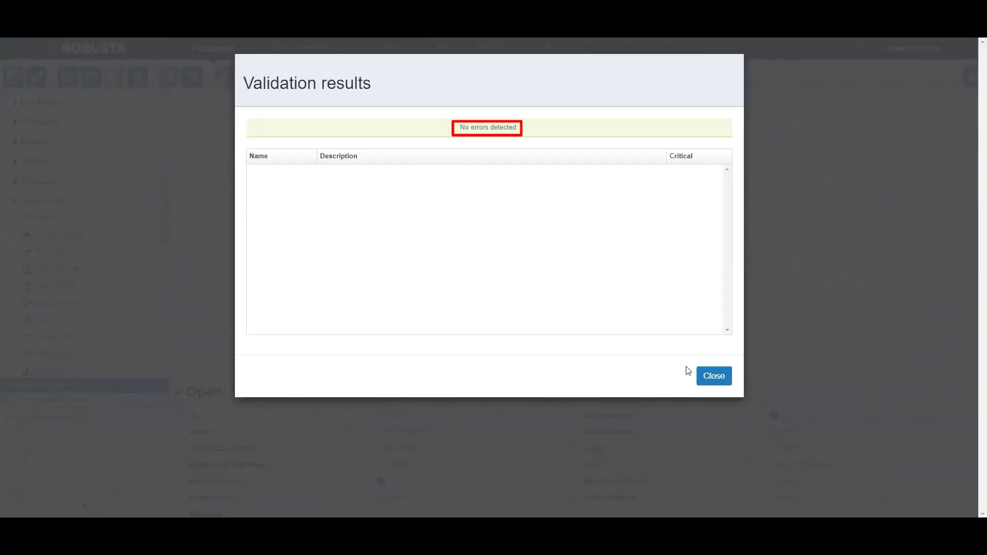
click(702, 377)
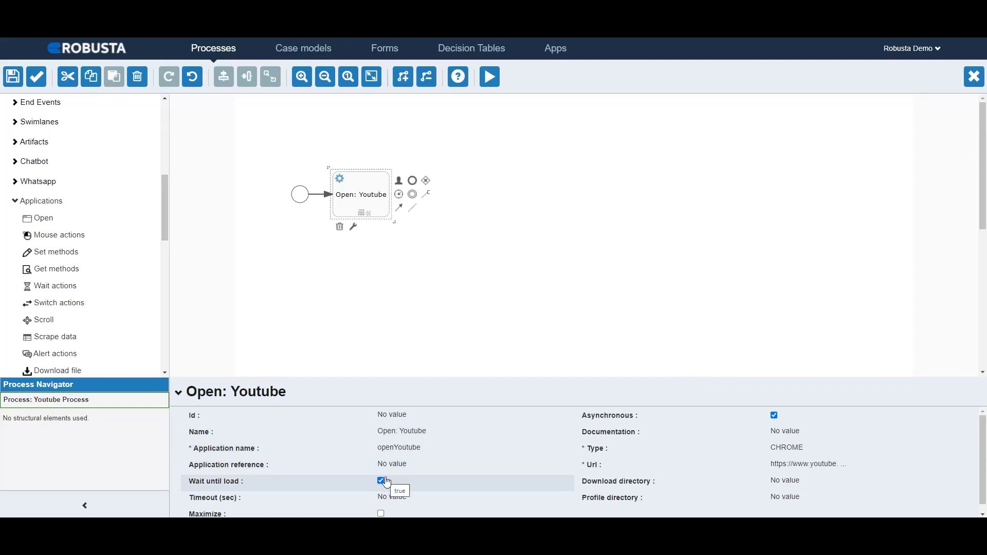
click(381, 514)
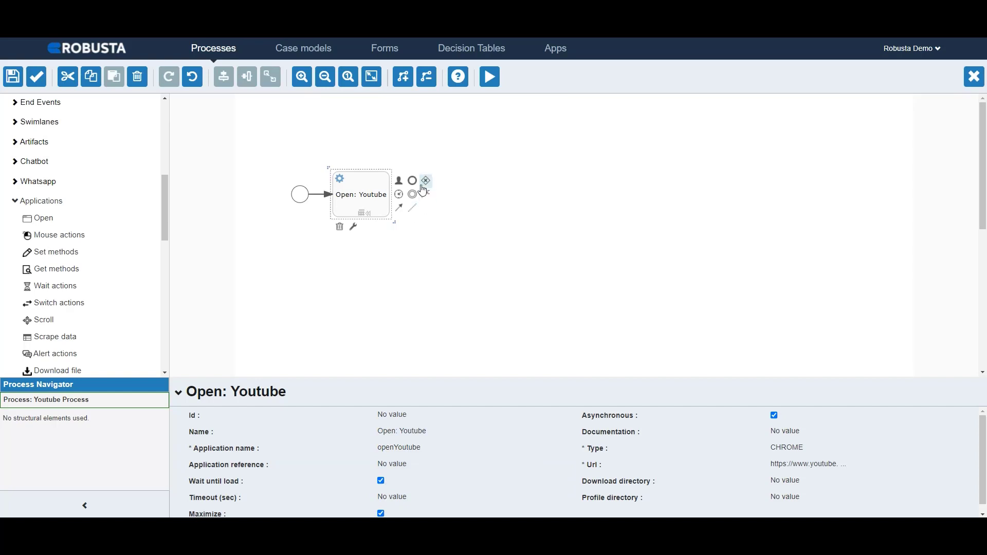
- Add a connected timer event after the Open: Youtube activity and set its time duration to PT5S
drag(399, 199, 429, 151)
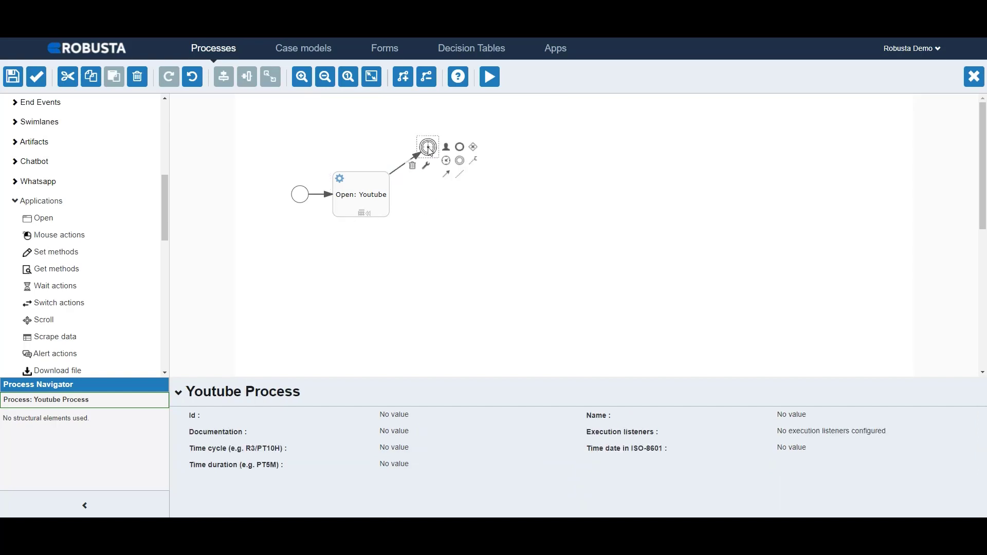
click(406, 466)
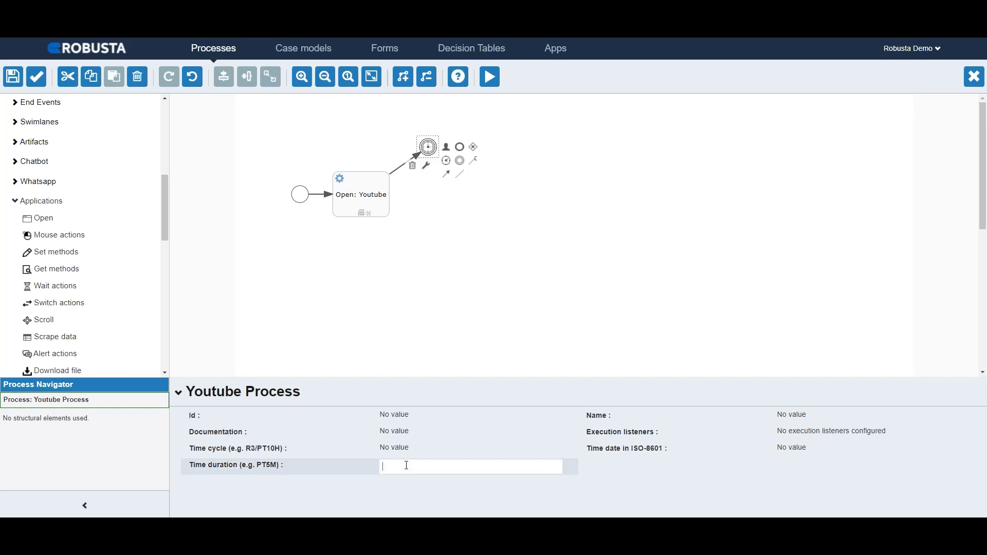
text(PT)
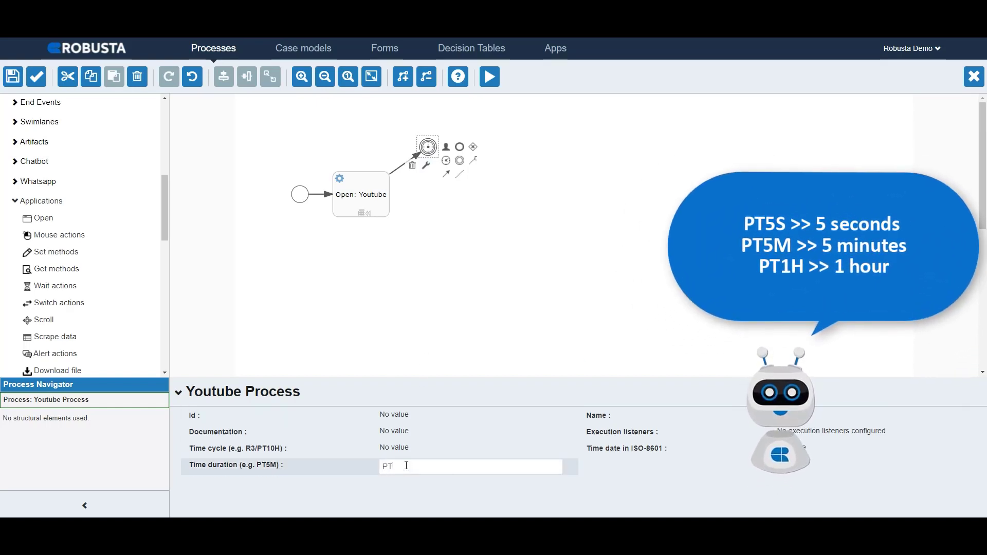
text(5S)
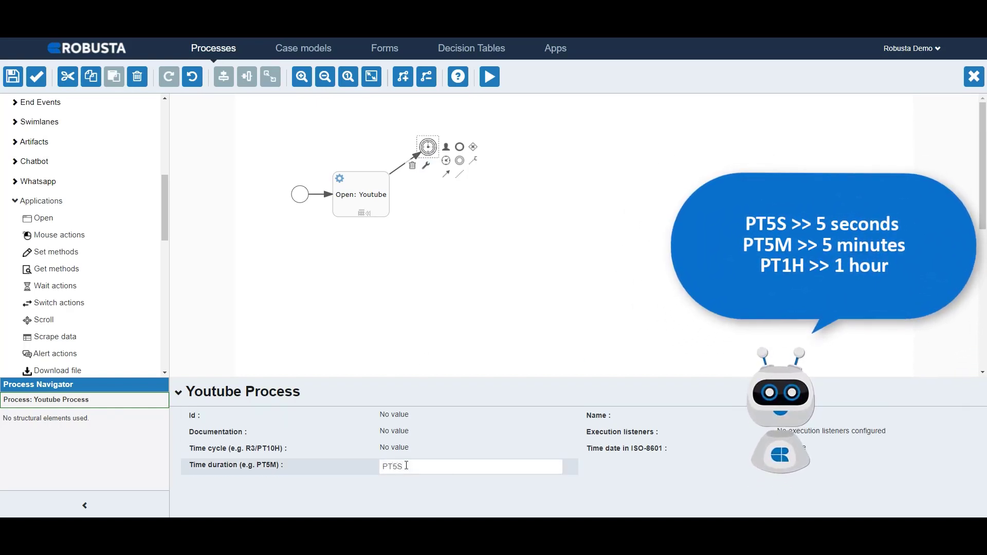
key(Return)
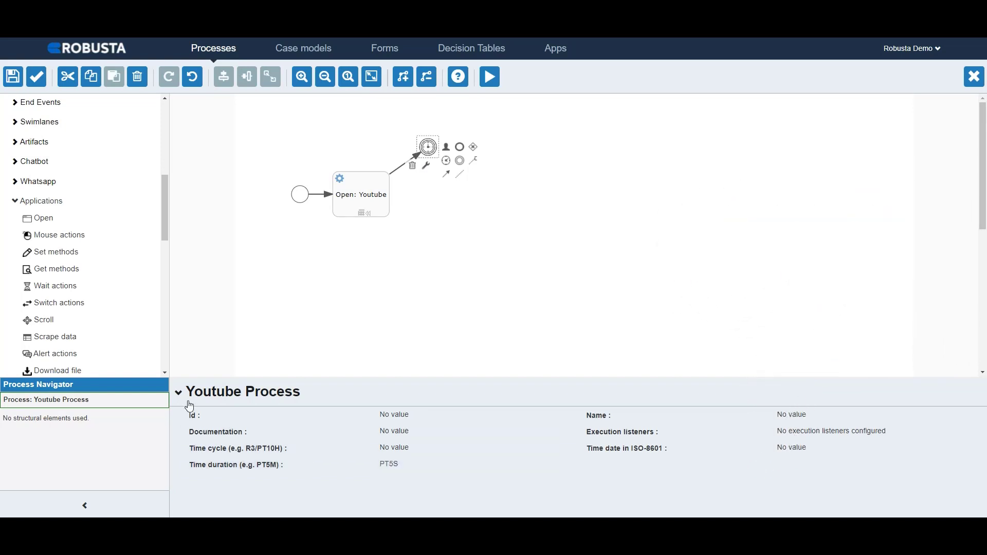
- Add a Close application activity connected from the timer event and choose ${openYoutube} as its application name
scroll(103, 339, down, 3)
drag(45, 268, 487, 194)
click(429, 149)
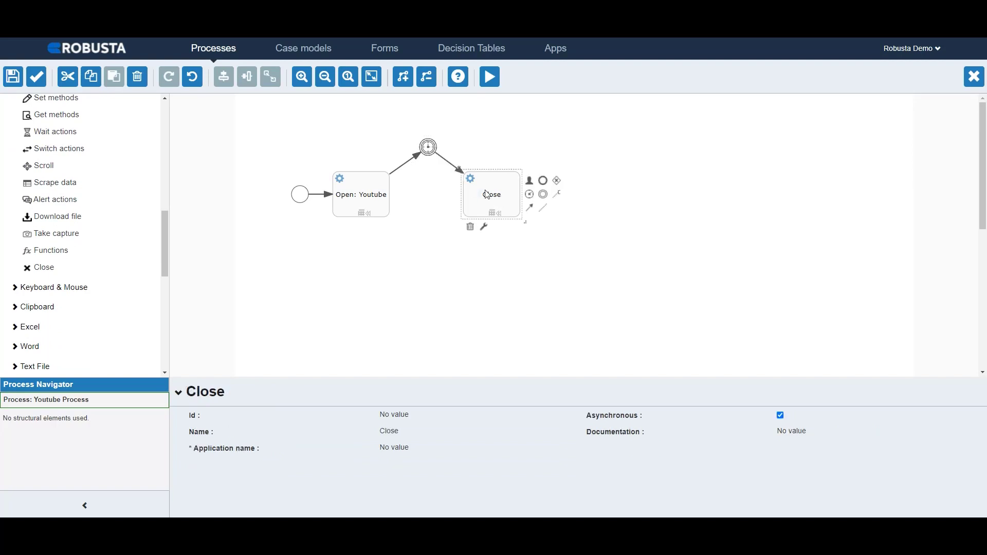
click(415, 452)
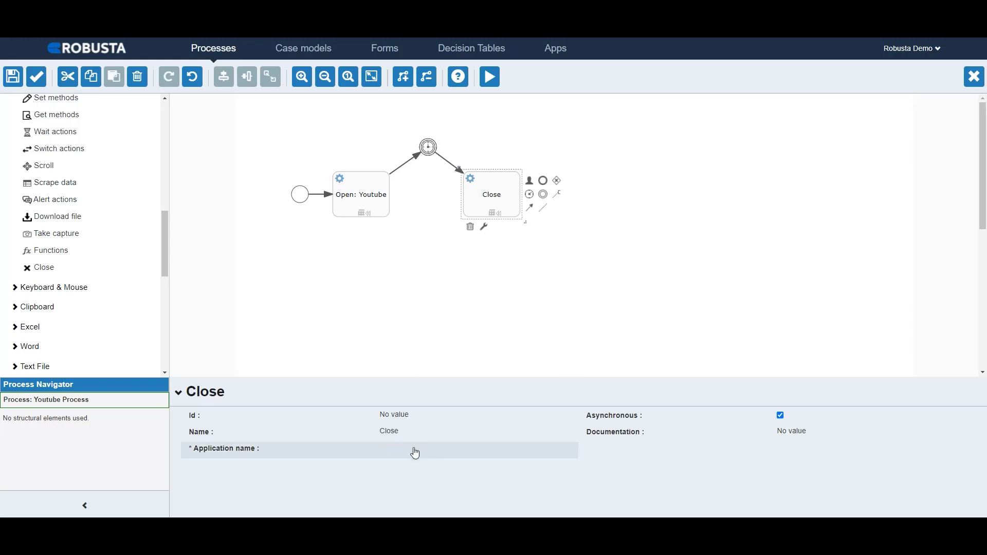
click(413, 448)
click(412, 466)
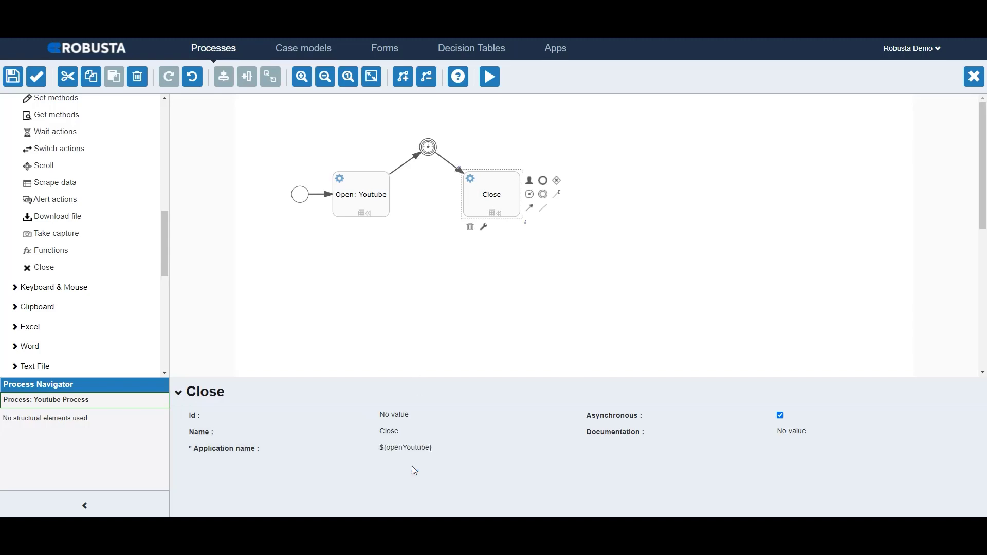
- Add a connected end event after the Close activity, and validate the completed process model
drag(542, 180, 570, 196)
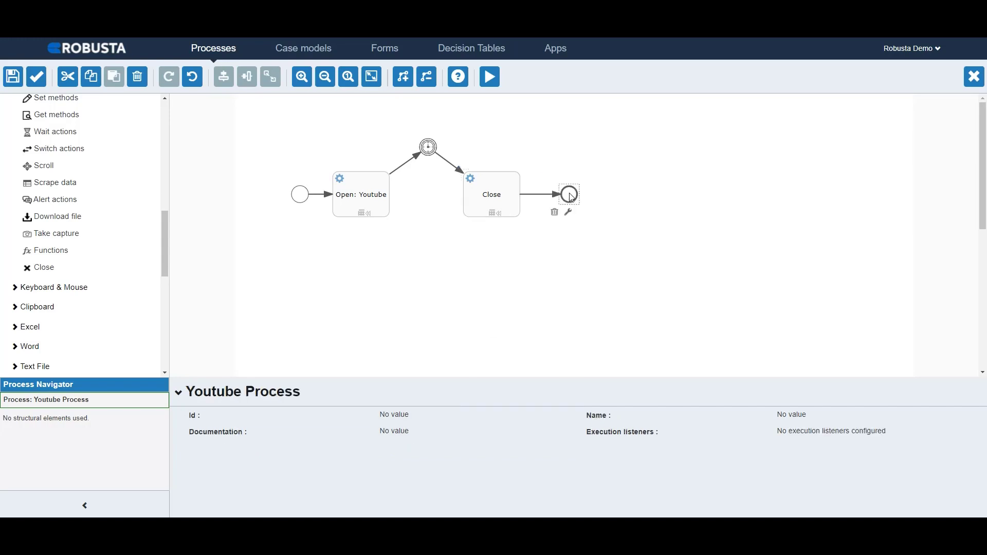
click(45, 77)
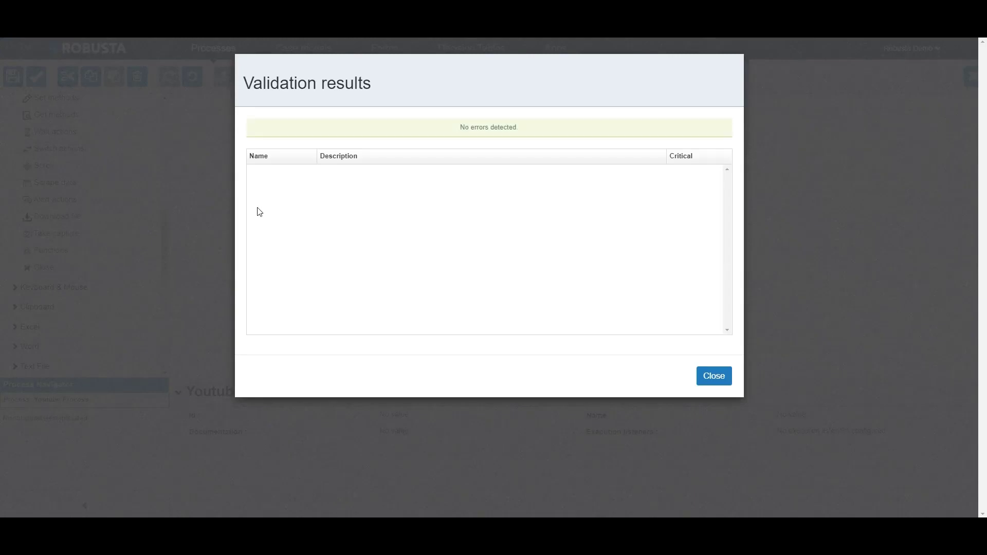
click(700, 381)
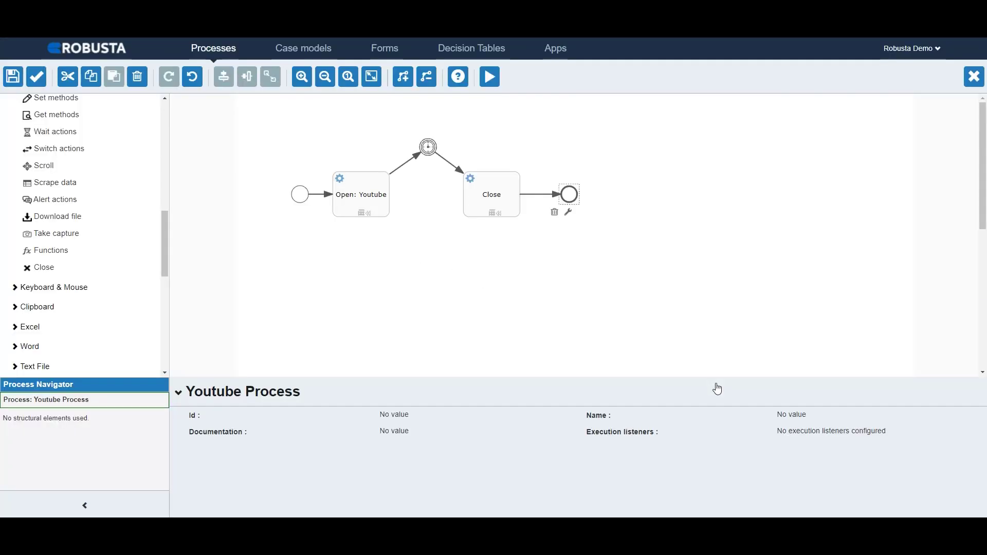
- Save the Youtube Process model without making a new version, and go to the app definitions
click(13, 77)
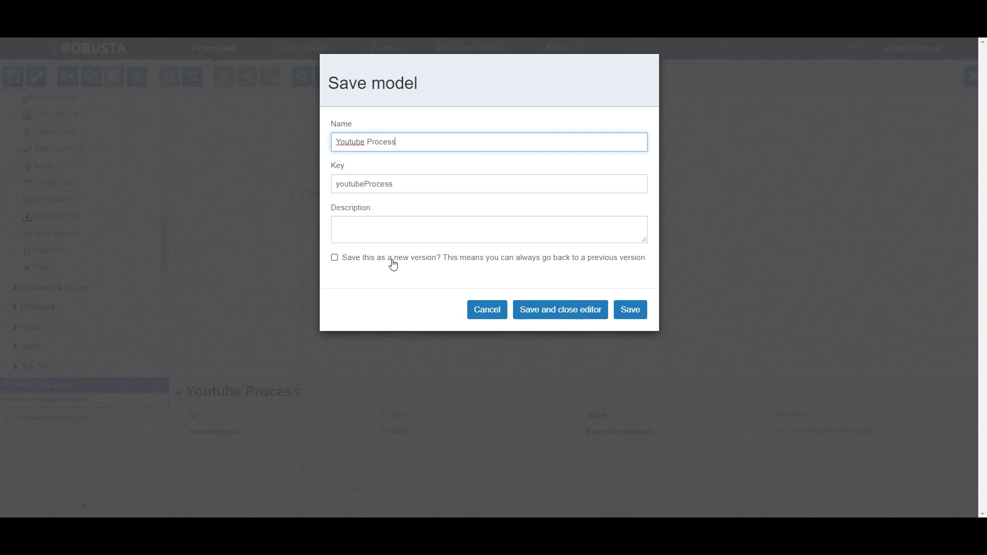
click(631, 309)
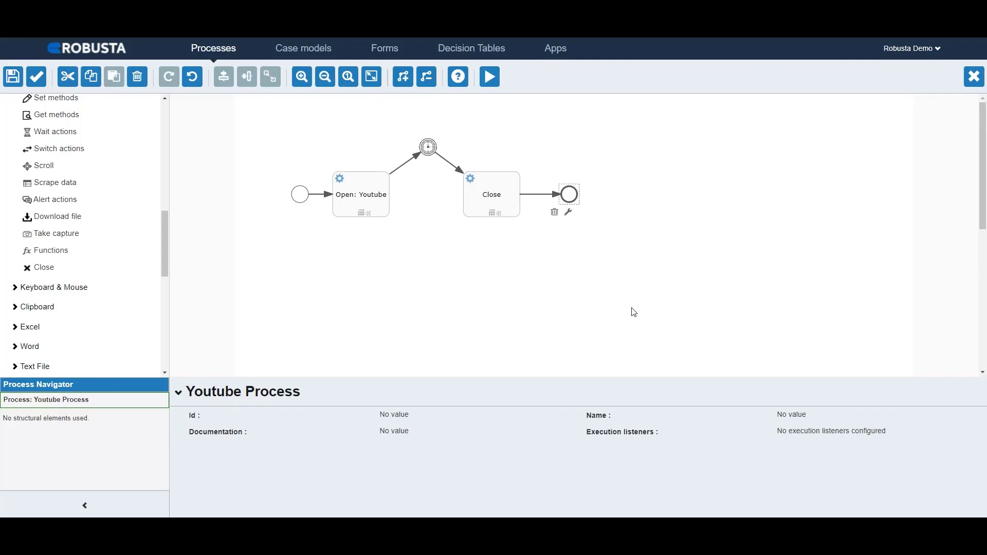
click(554, 52)
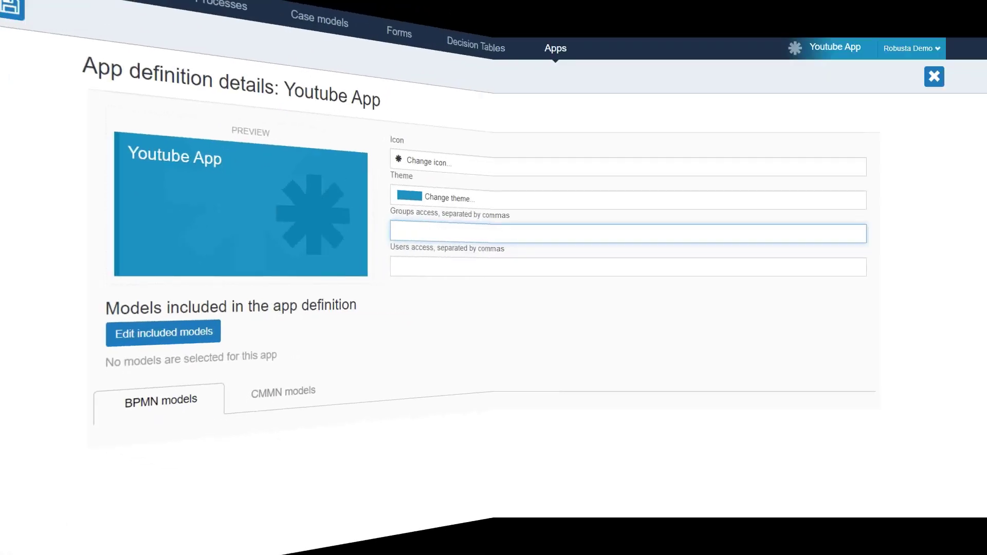
- Include the Youtube Process model in the Youtube App definition and choose to publish it when saving
click(210, 328)
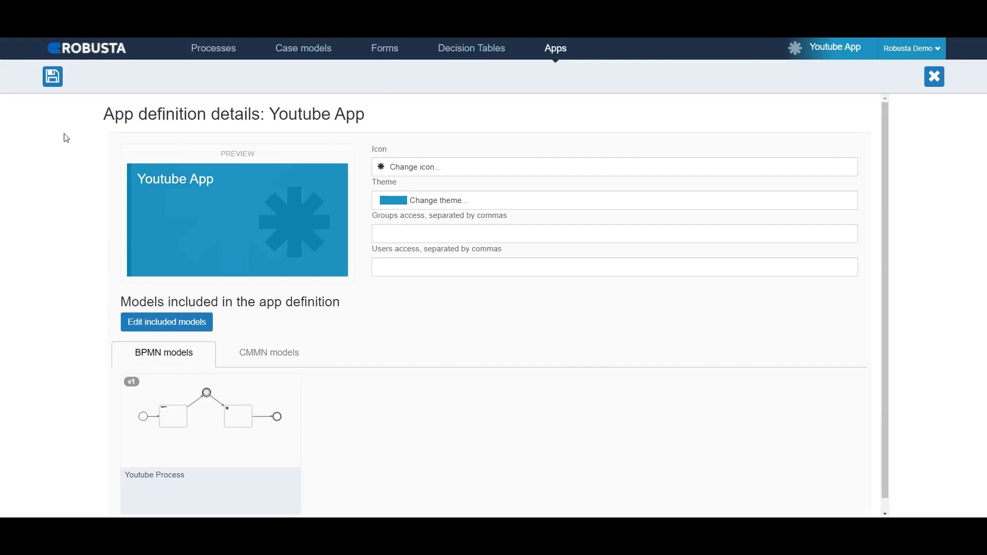
click(54, 83)
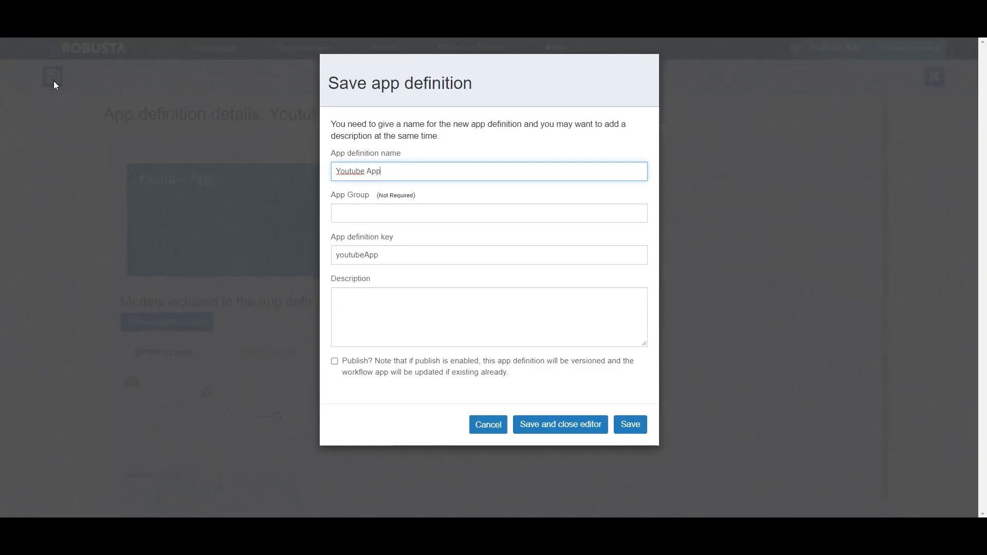
click(349, 373)
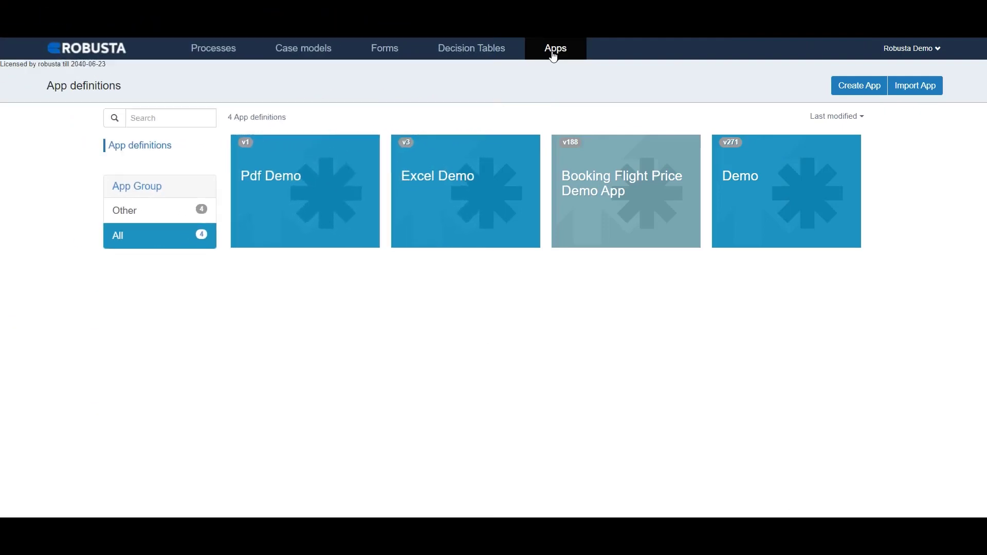
- Create a new app definition named Youtube App with the key youtubeApp, leaving the app group empty
click(865, 95)
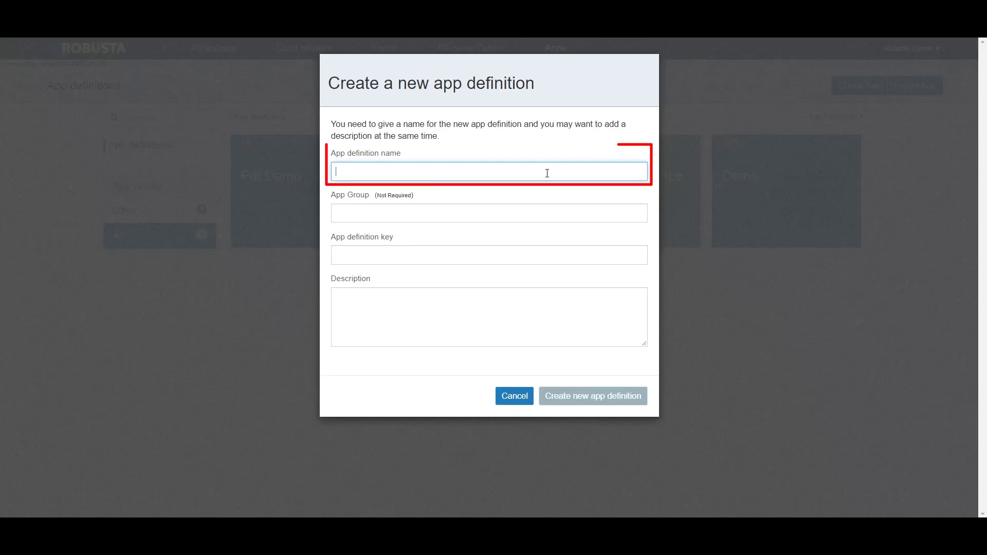
text(Youtube)
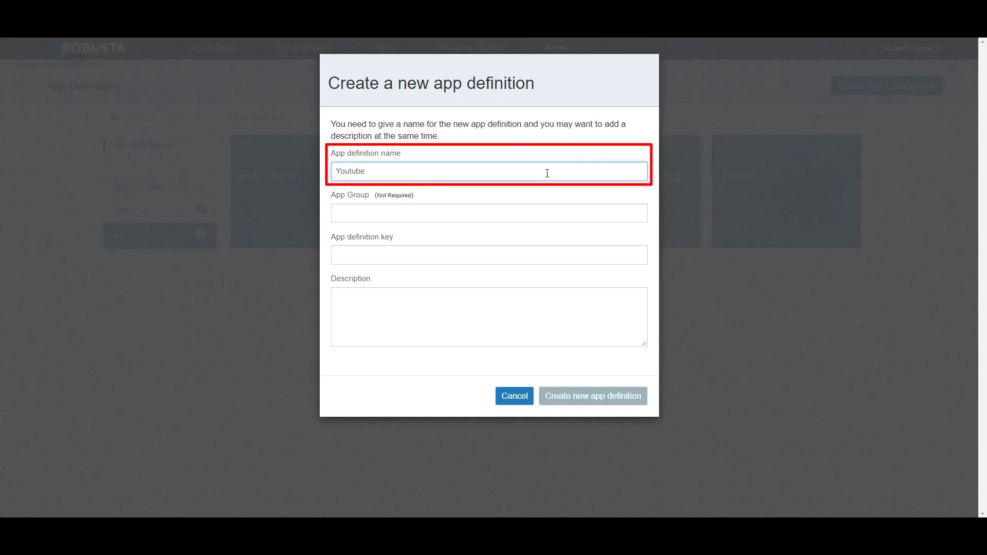
text(App)
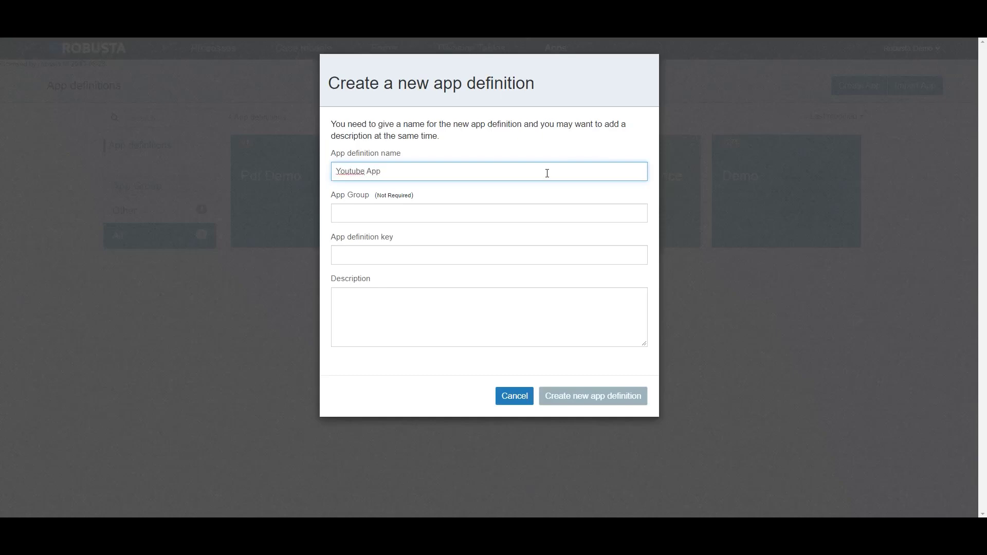
click(529, 257)
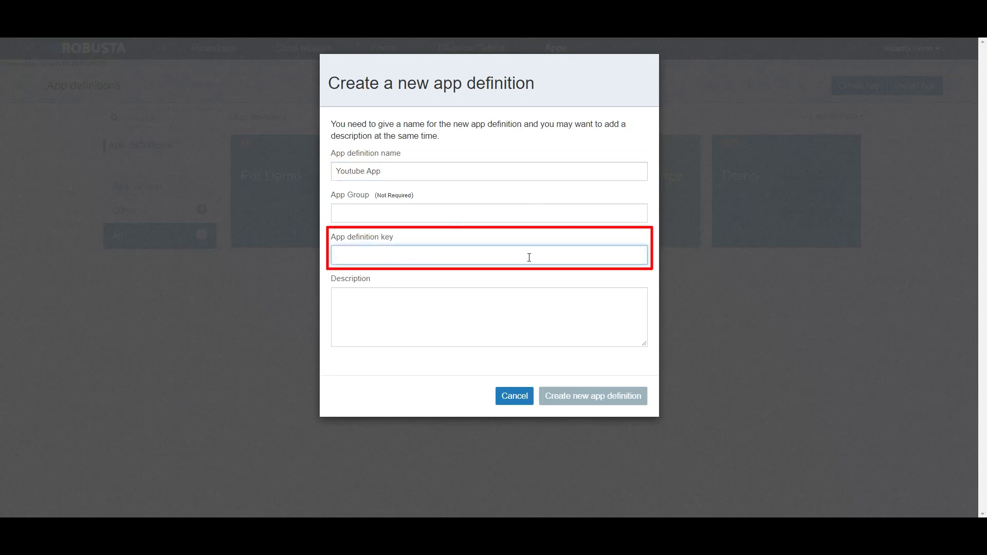
text(youtubeA)
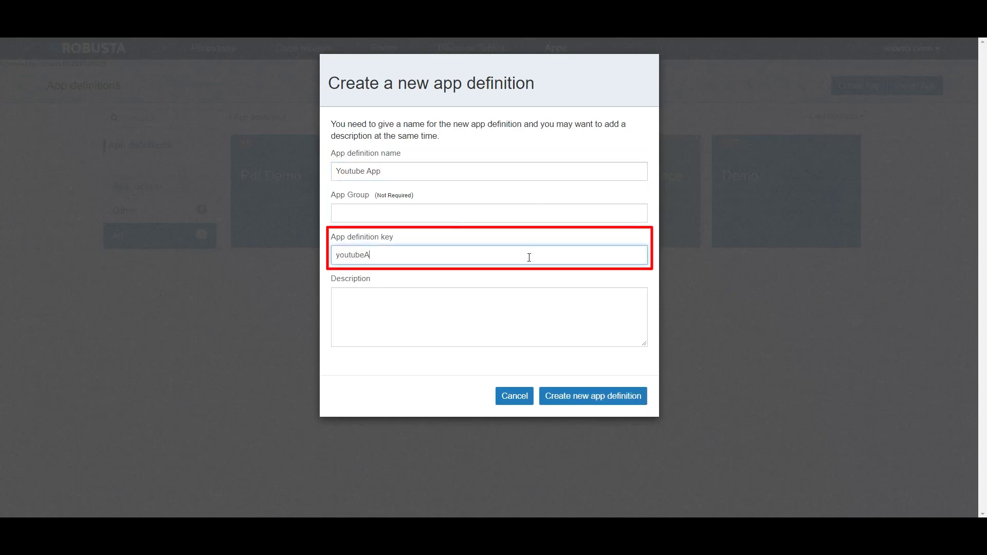
text(pp)
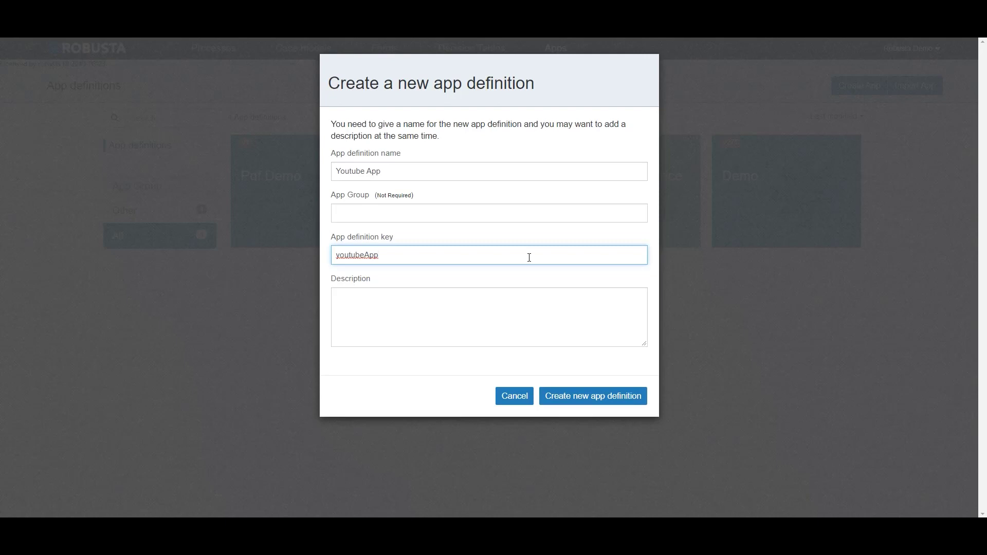
click(524, 218)
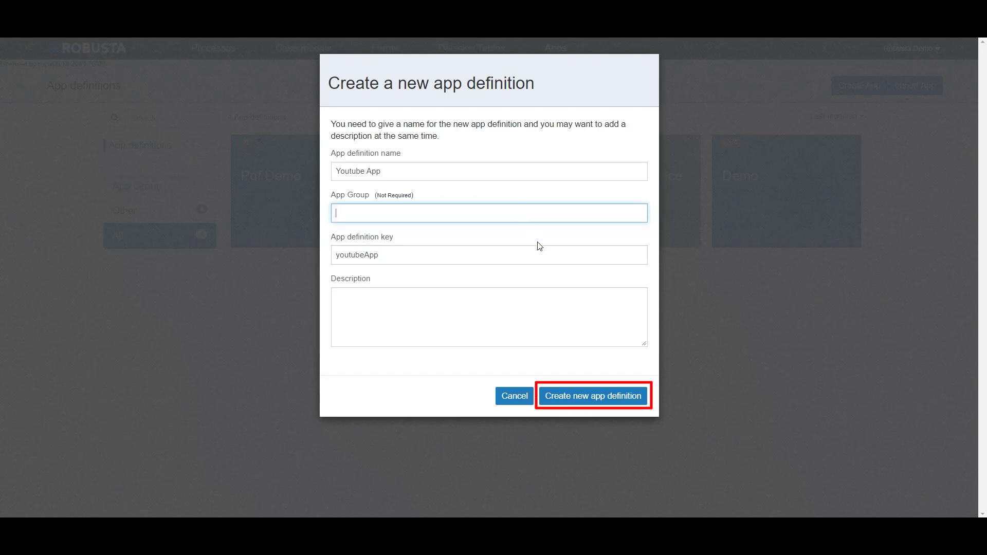
click(572, 397)
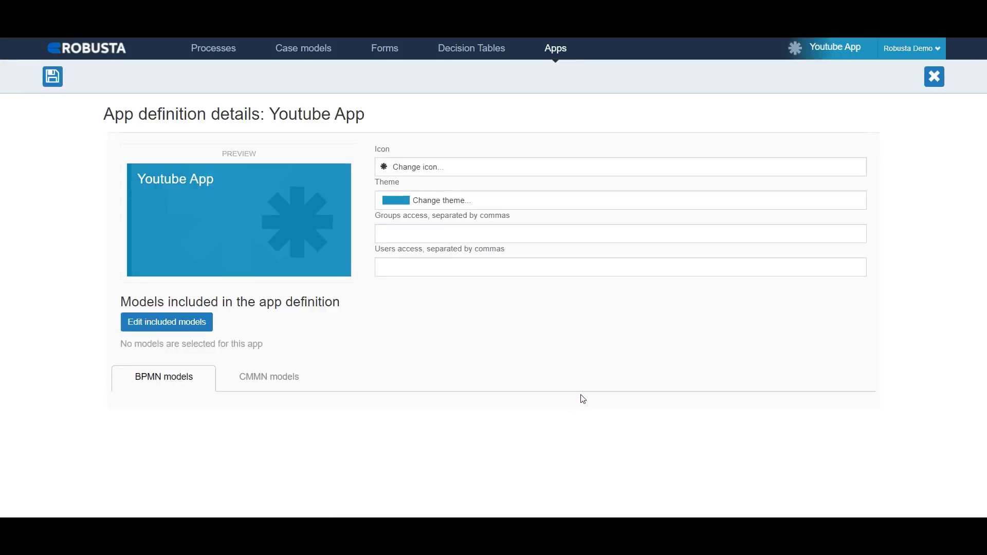
- Include the Youtube Process model in the Youtube App definition and save it with publishing enabled
click(210, 328)
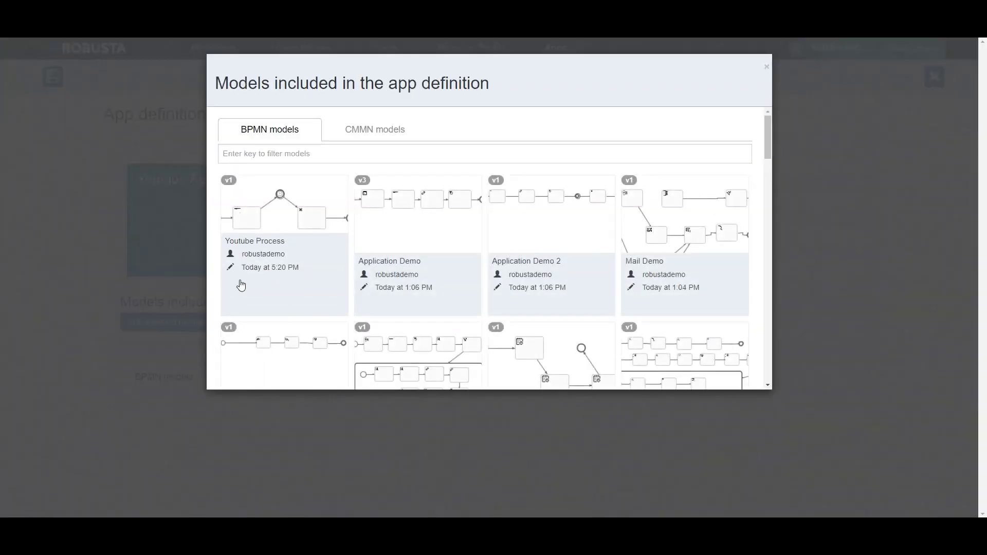
click(279, 237)
click(105, 241)
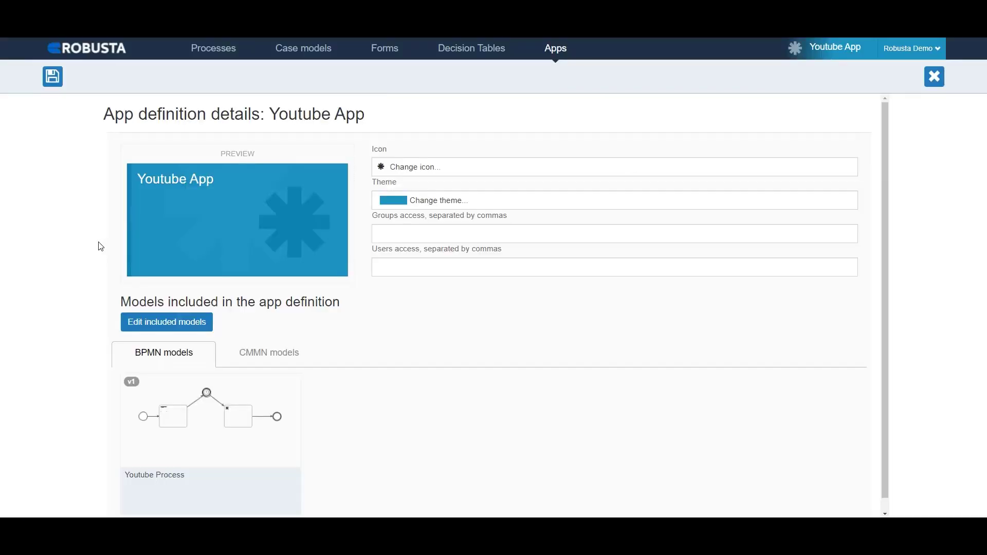
click(54, 80)
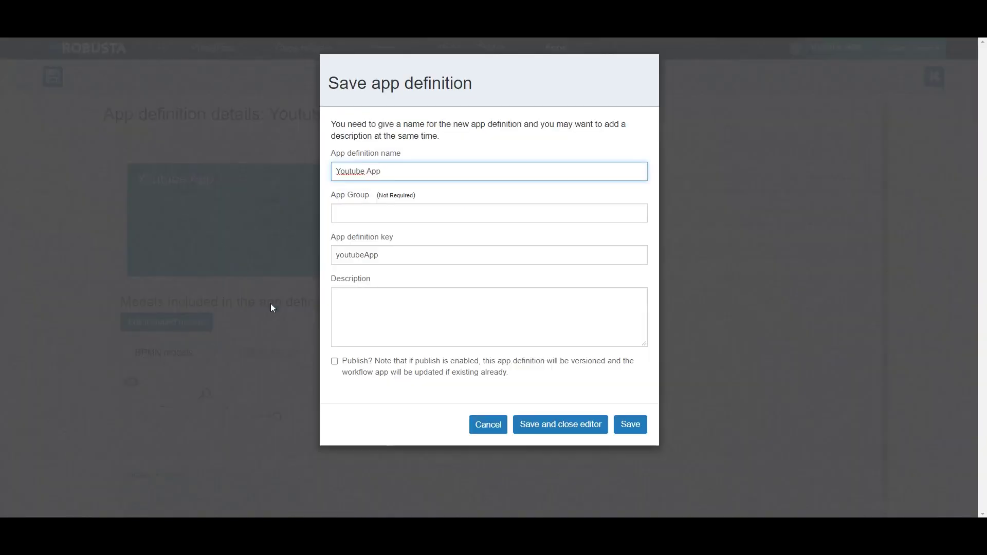
click(348, 373)
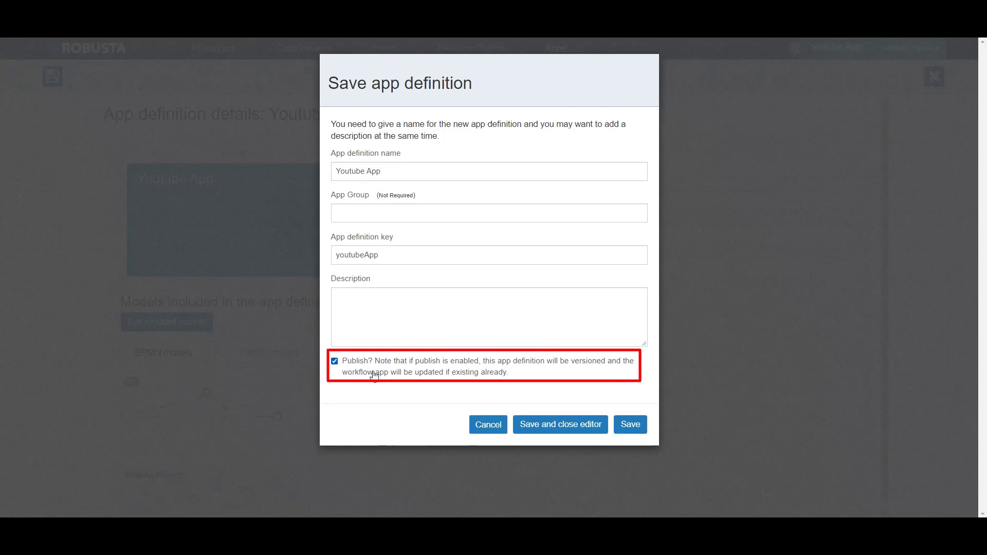
click(630, 424)
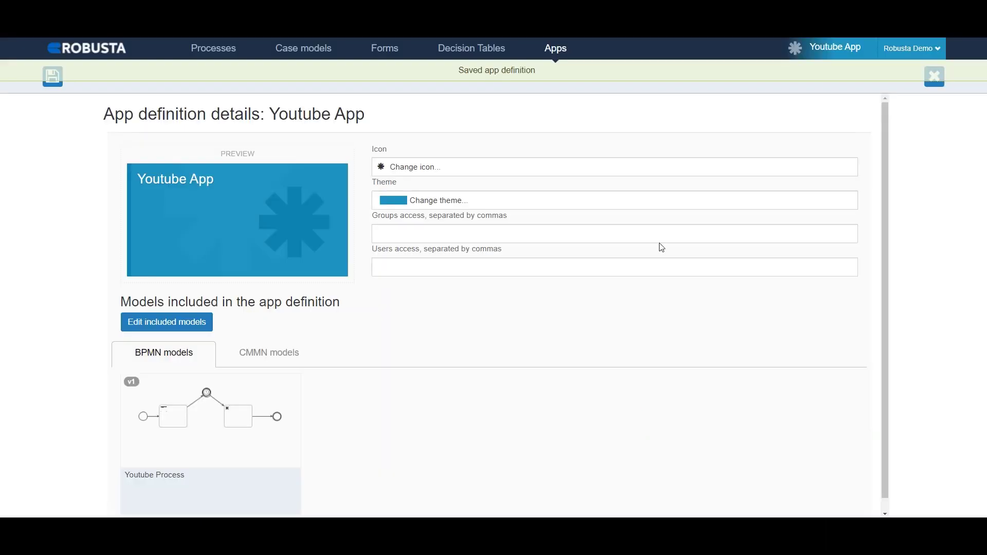
- Open the Youtube App from the app definitions list and publish it from its details page
click(573, 54)
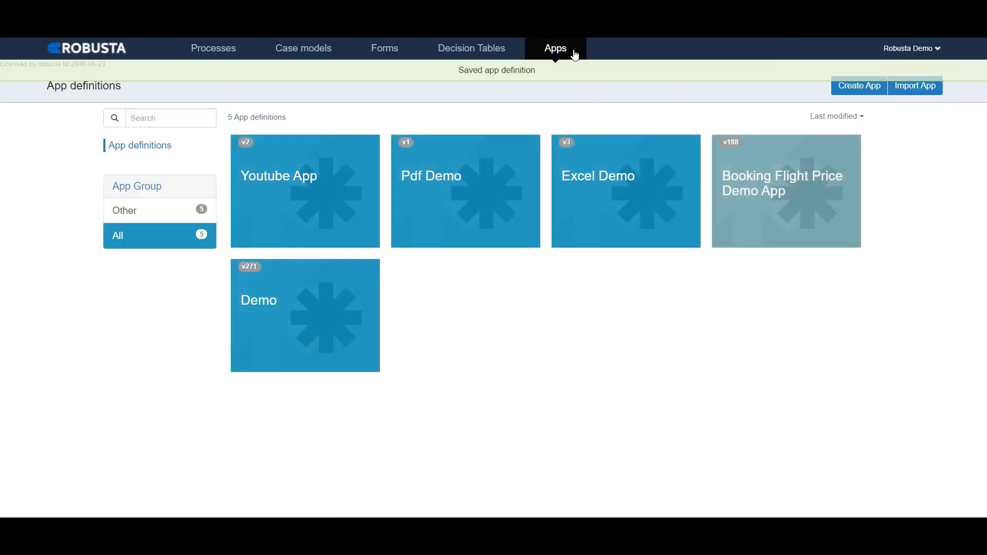
click(342, 198)
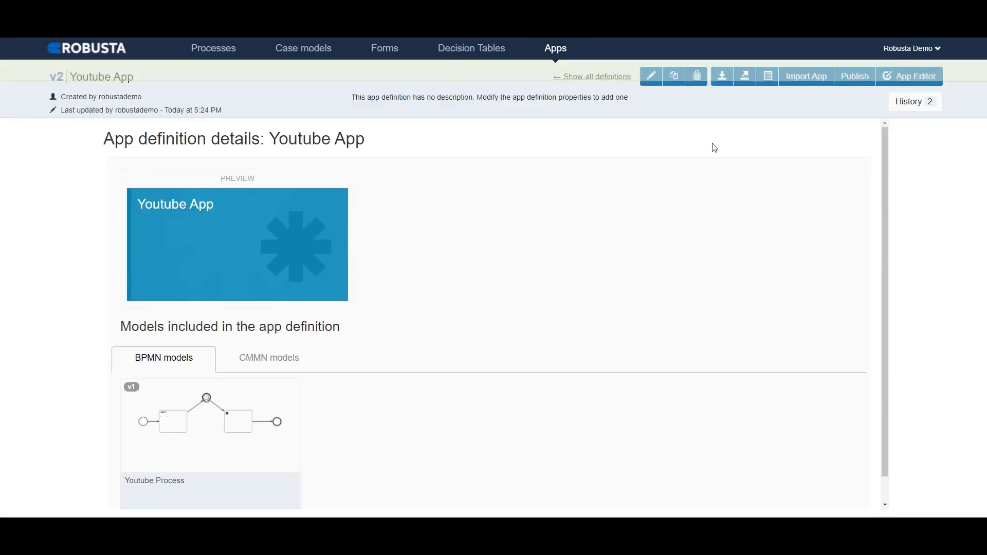
click(855, 76)
click(594, 202)
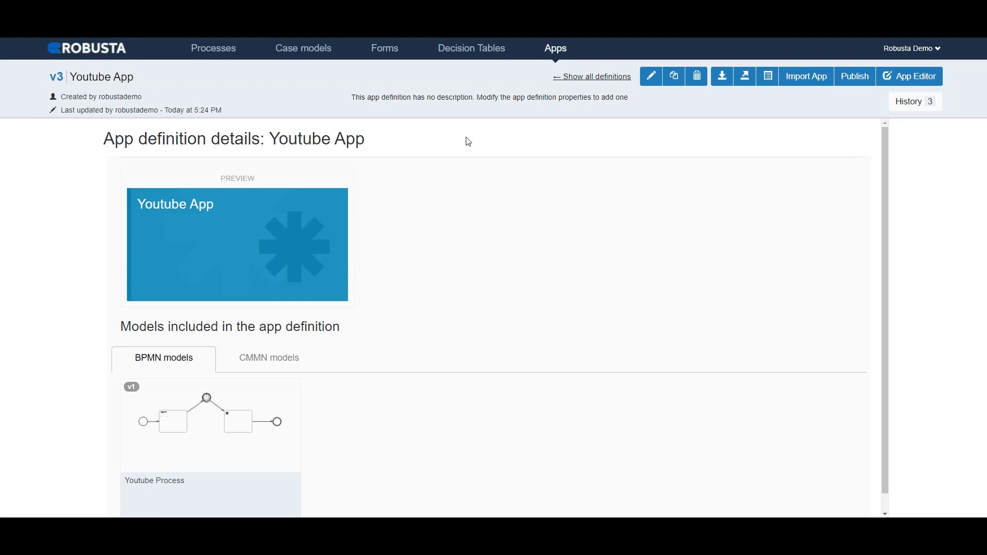
- View the Youtube Process model in the visual editor, and go back to the process models list
click(230, 53)
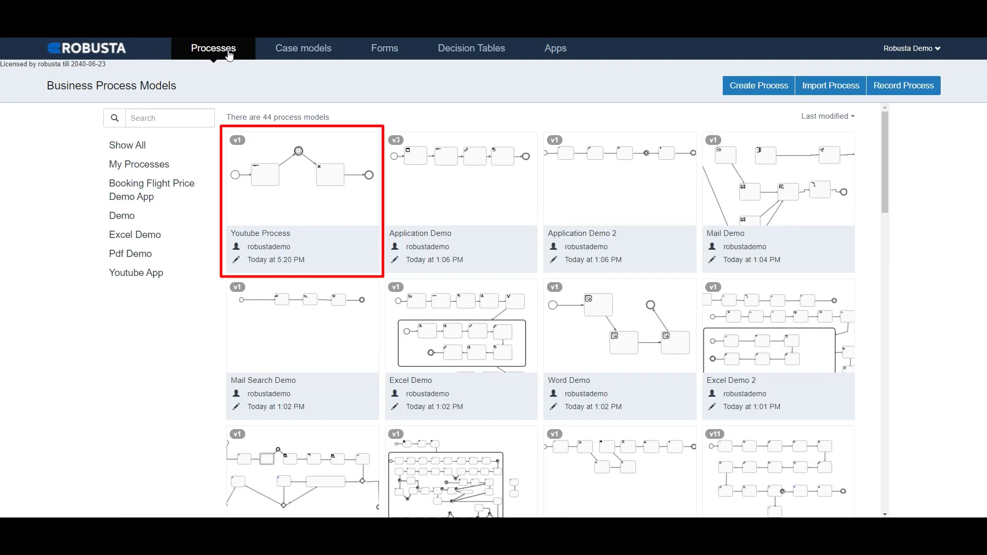
mouse_move(293, 196)
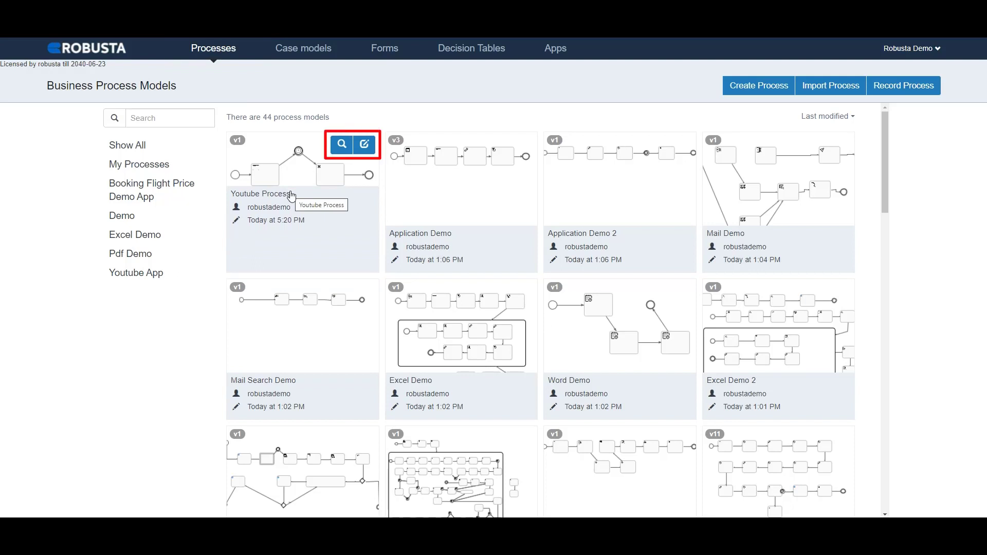
click(364, 146)
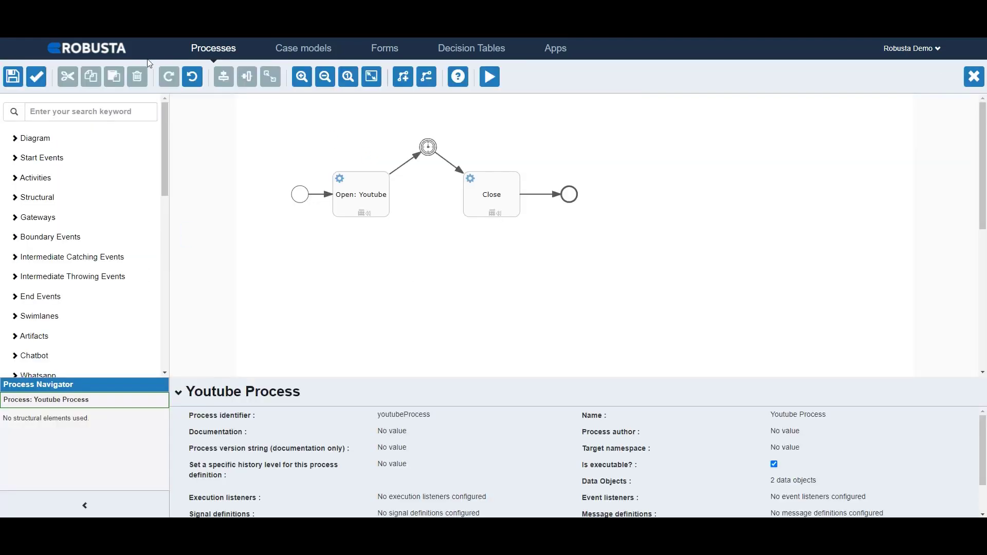
key(alt+Left)
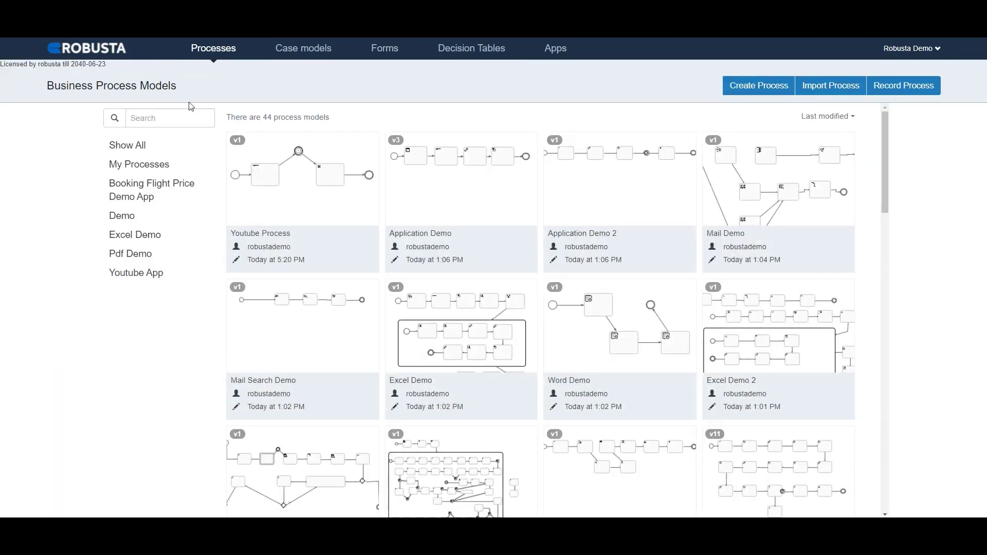
- View the Youtube Process details page, examining the Open: Youtube task's properties and the model's version history
mouse_move(307, 216)
click(342, 146)
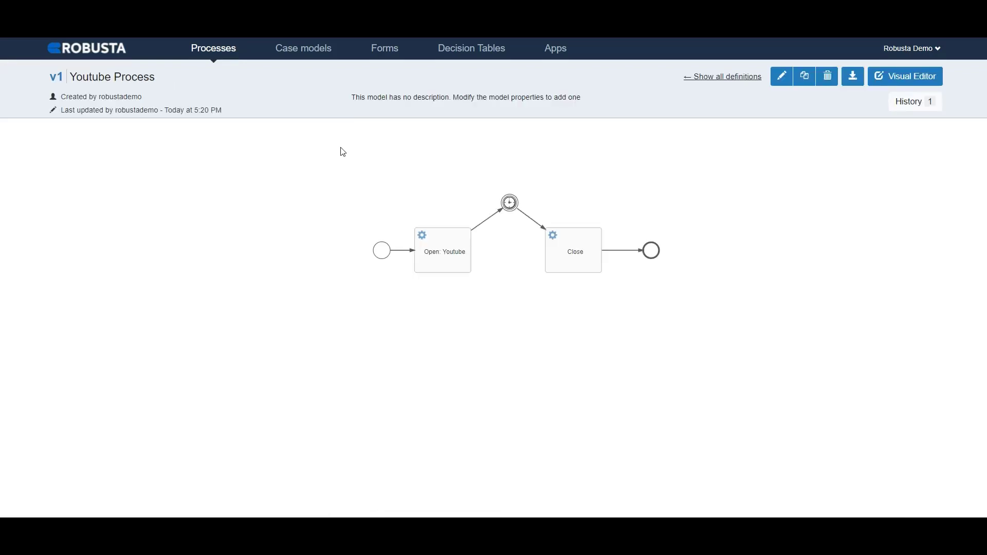
mouse_move(432, 250)
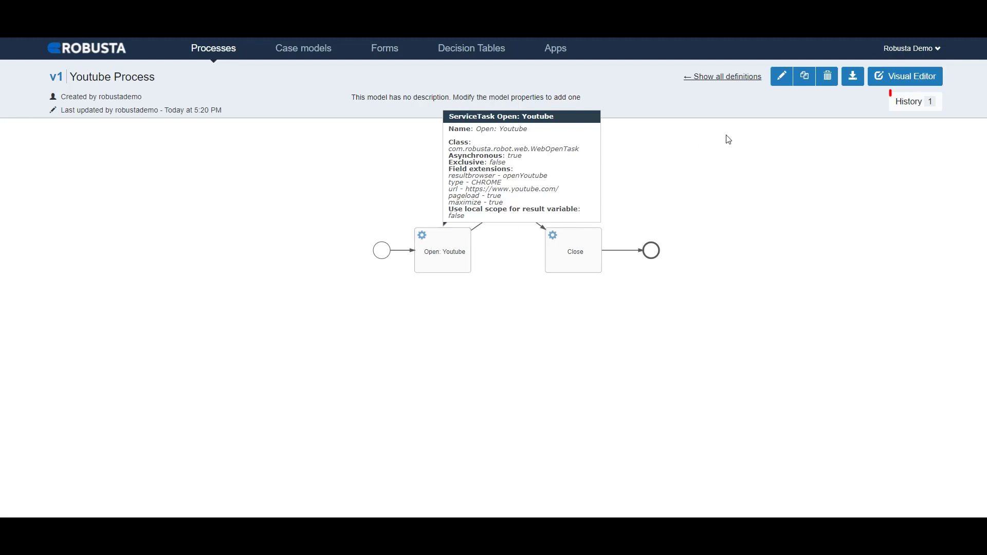
click(899, 109)
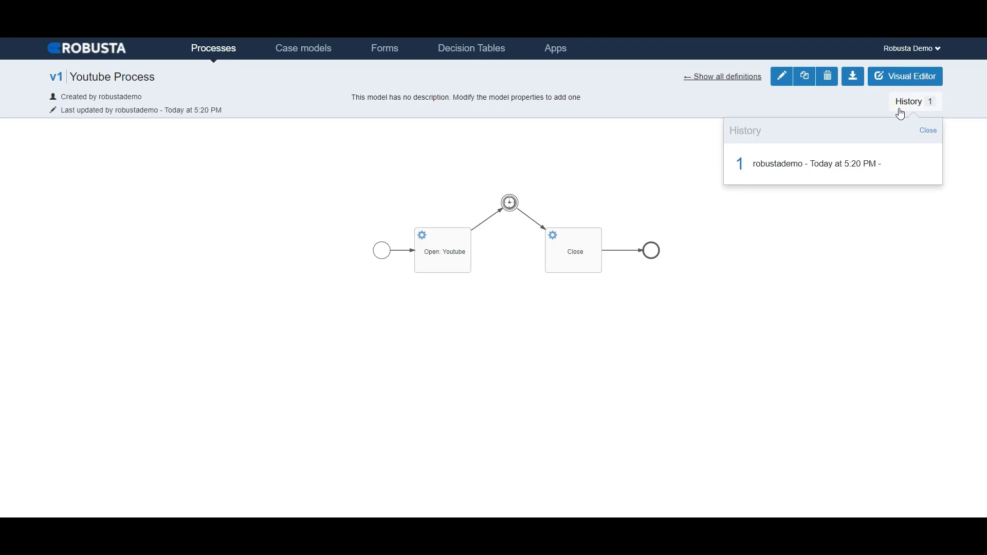
- Run the Youtube Process from the visual editor with Youtube App as application, the available worker, and App Publish Required enabled
click(900, 77)
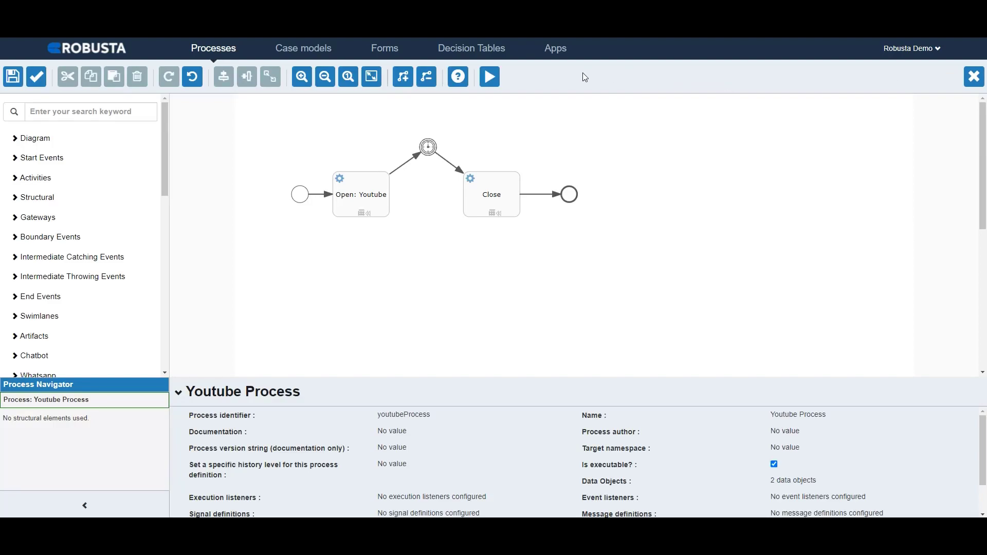
click(489, 77)
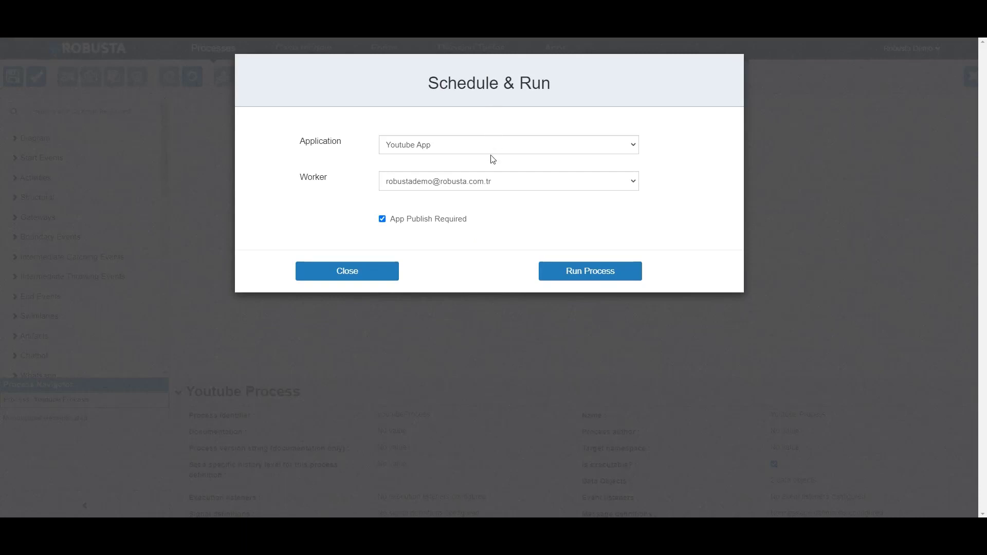
click(487, 188)
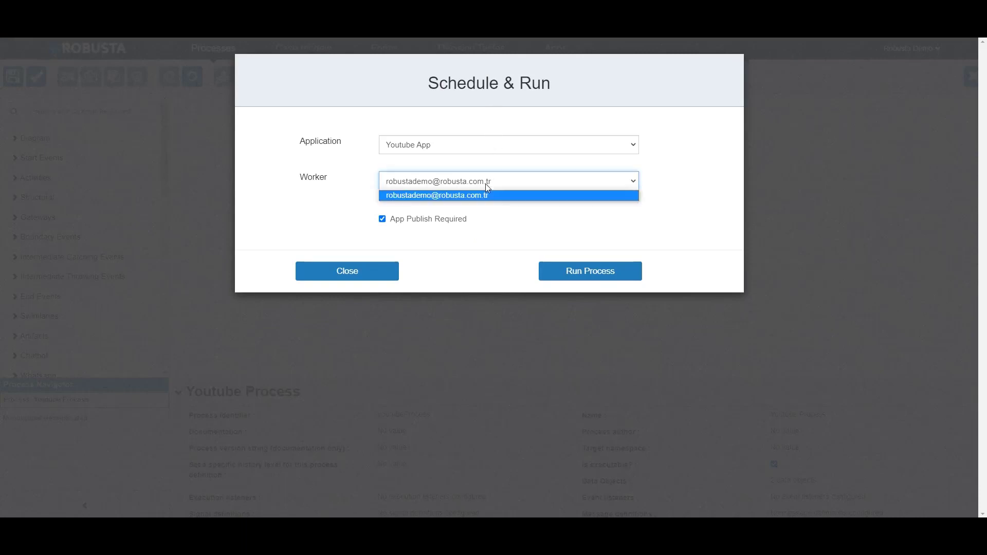
click(488, 188)
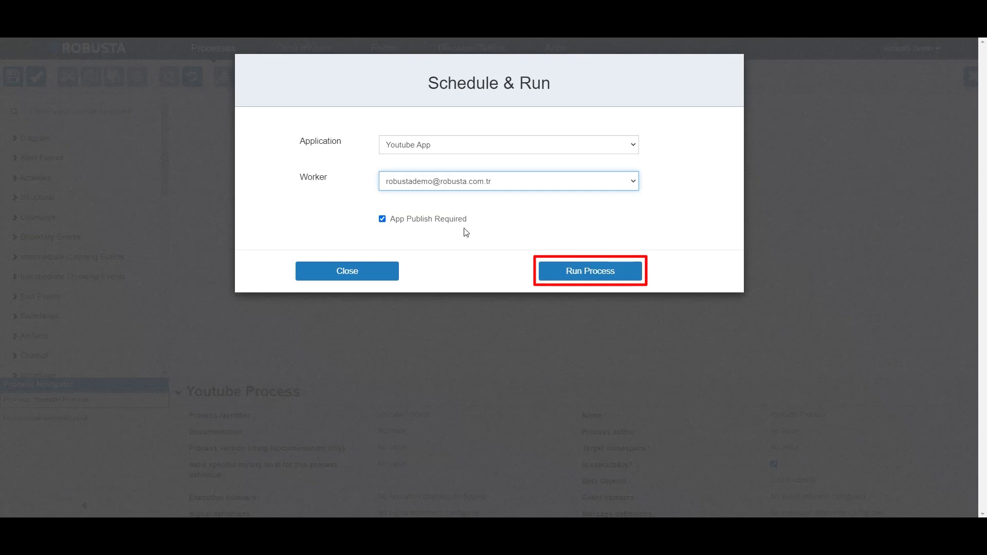
click(569, 276)
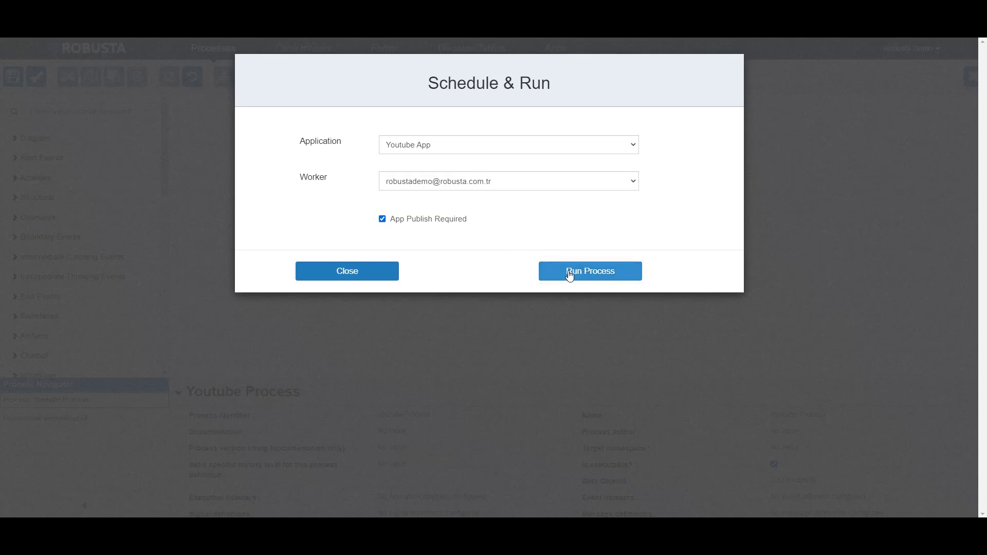
click(570, 272)
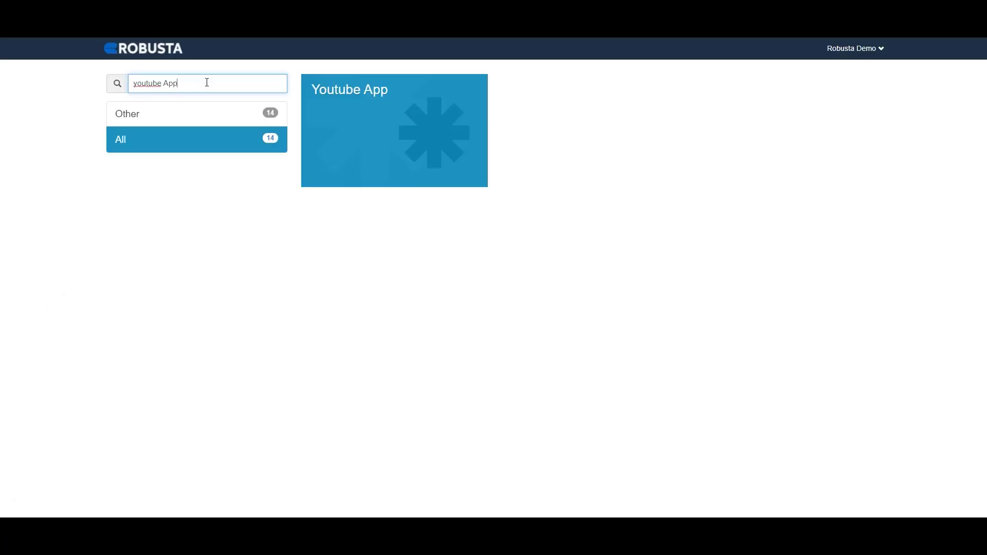
- Show the diagram of the newest successful process in the Youtube App workflow, and close the Schedule & Run dialog in the process editor
click(386, 122)
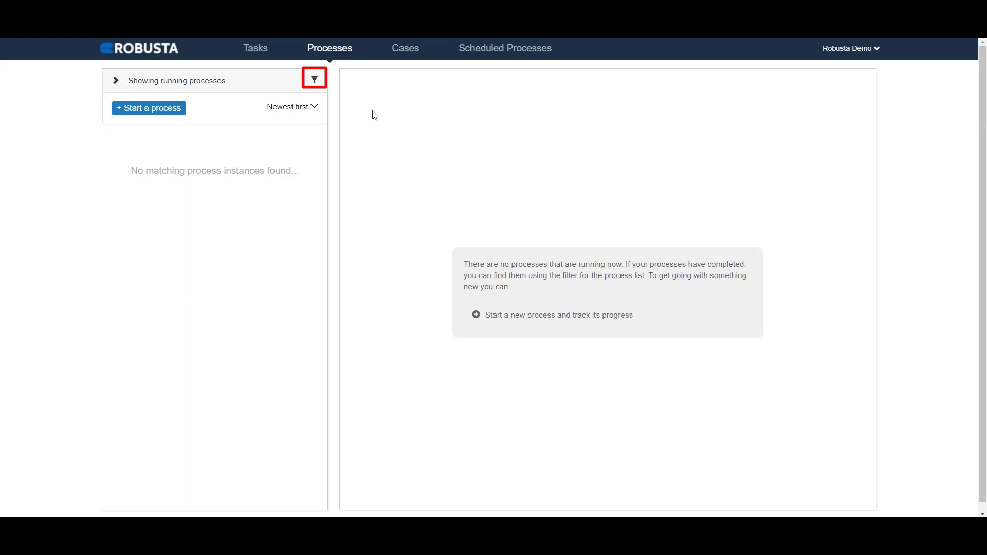
click(315, 81)
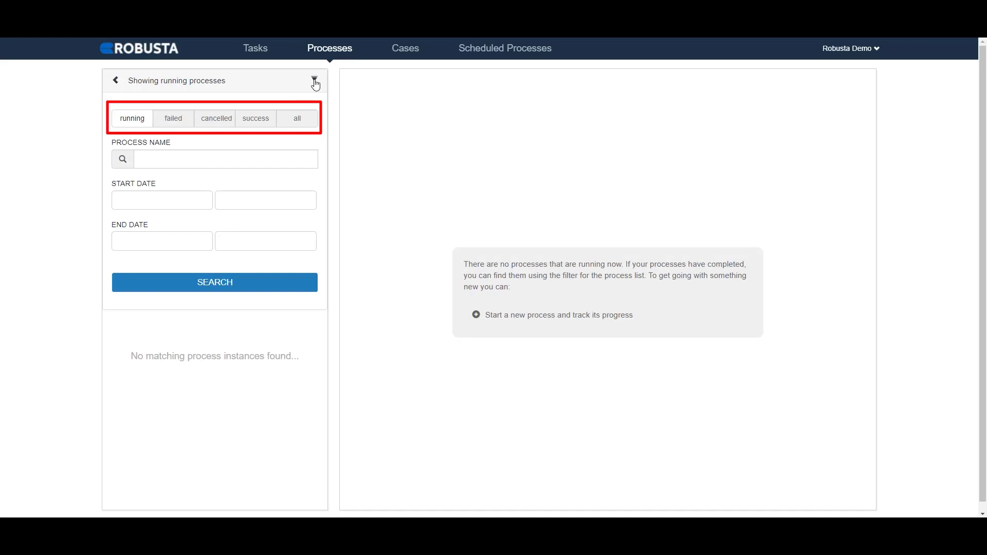
click(270, 122)
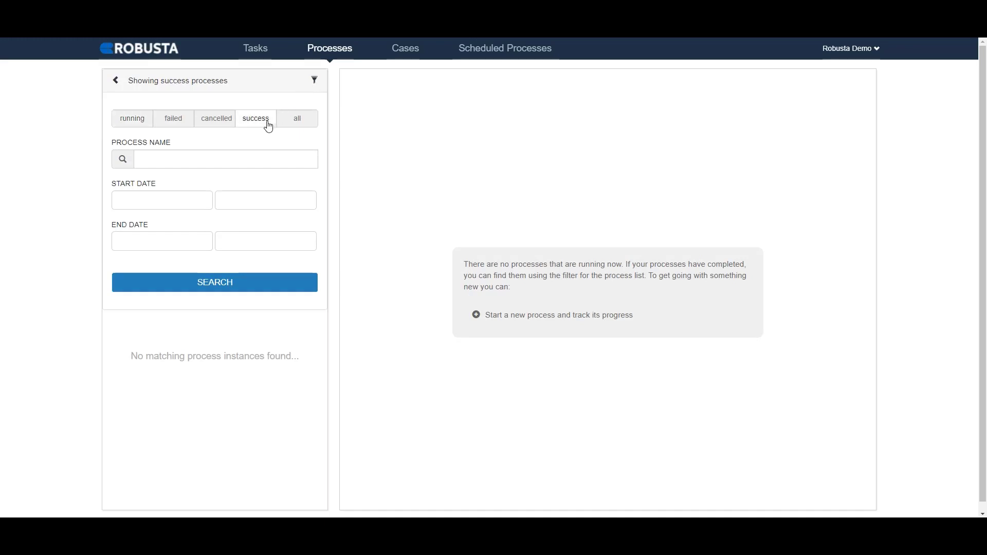
click(261, 286)
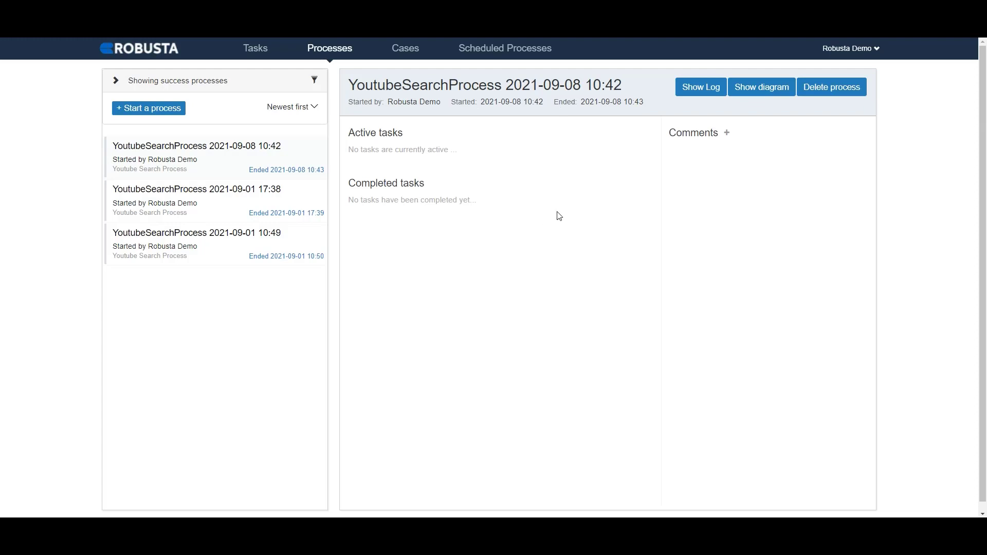
click(753, 87)
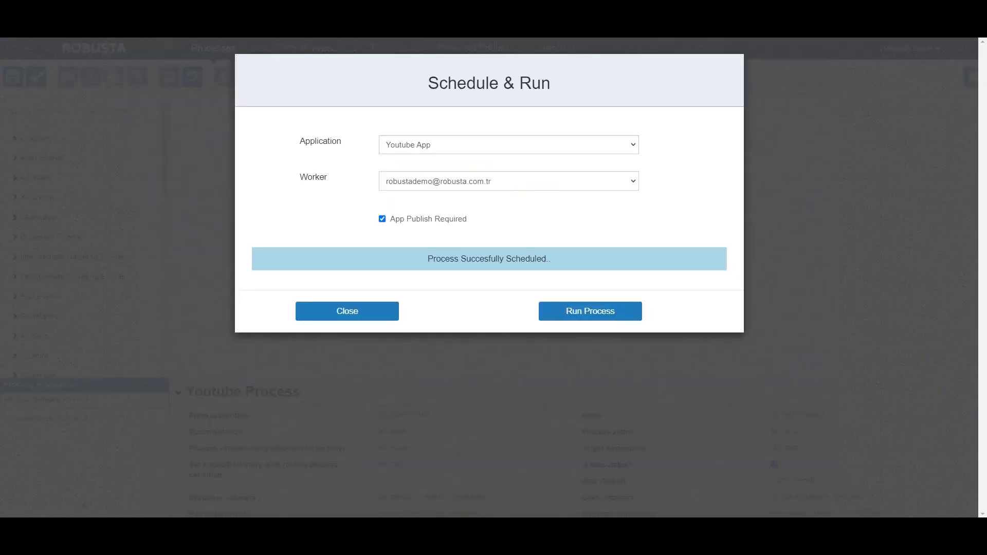
click(375, 313)
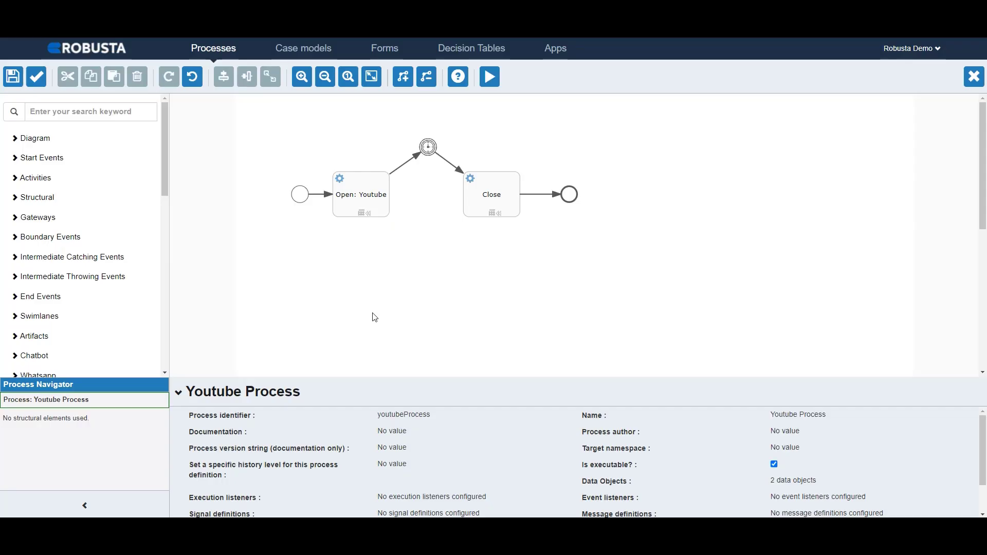
click(368, 191)
click(779, 472)
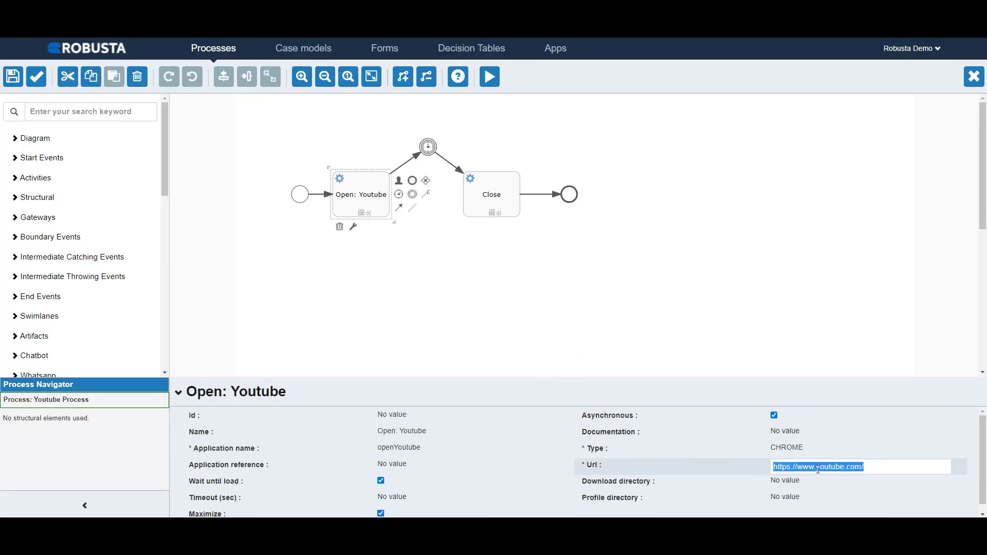
click(844, 469)
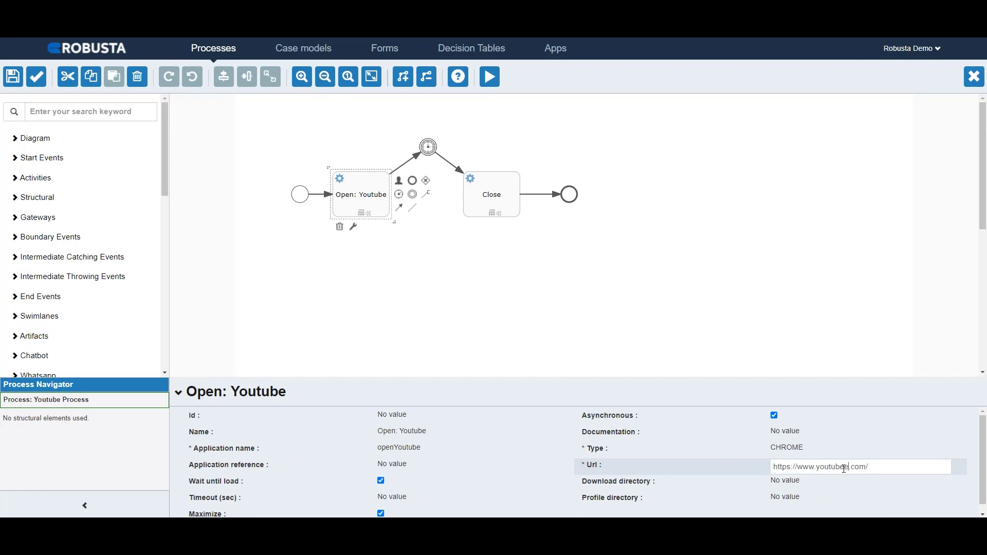
key(Return)
click(12, 77)
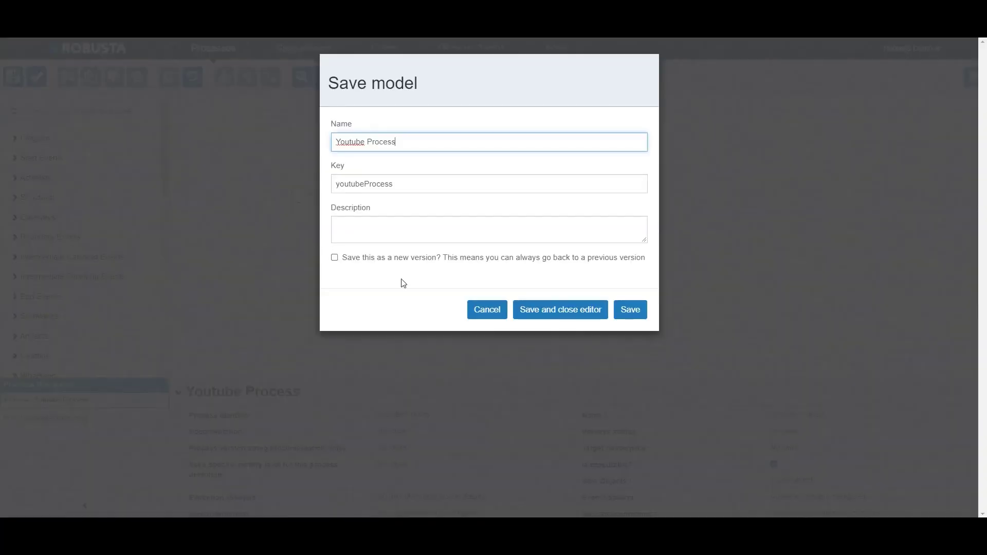
click(624, 310)
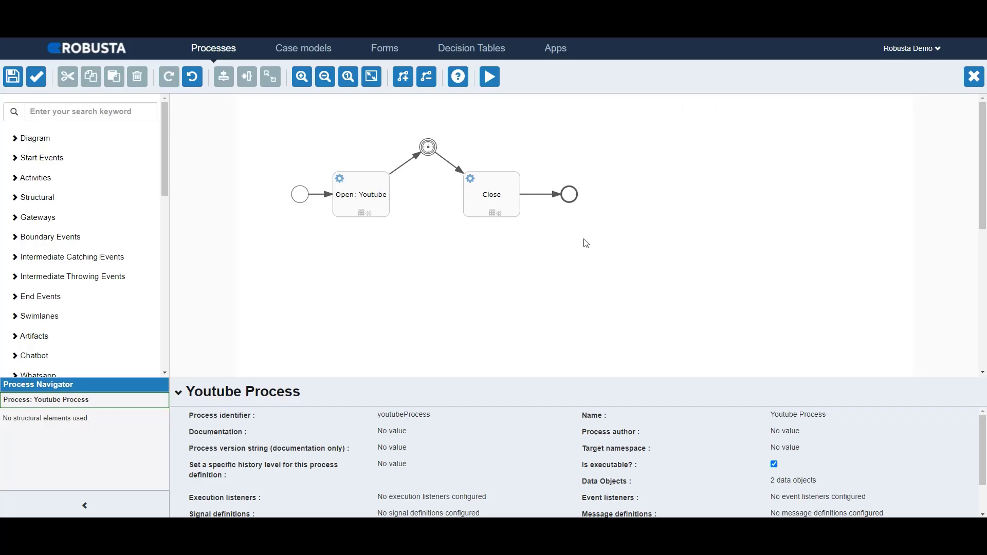
- Run the process in Youtube App with App Publish Required enabled, and inspect the Open: Youtube task in the newest failed process's diagram
click(490, 78)
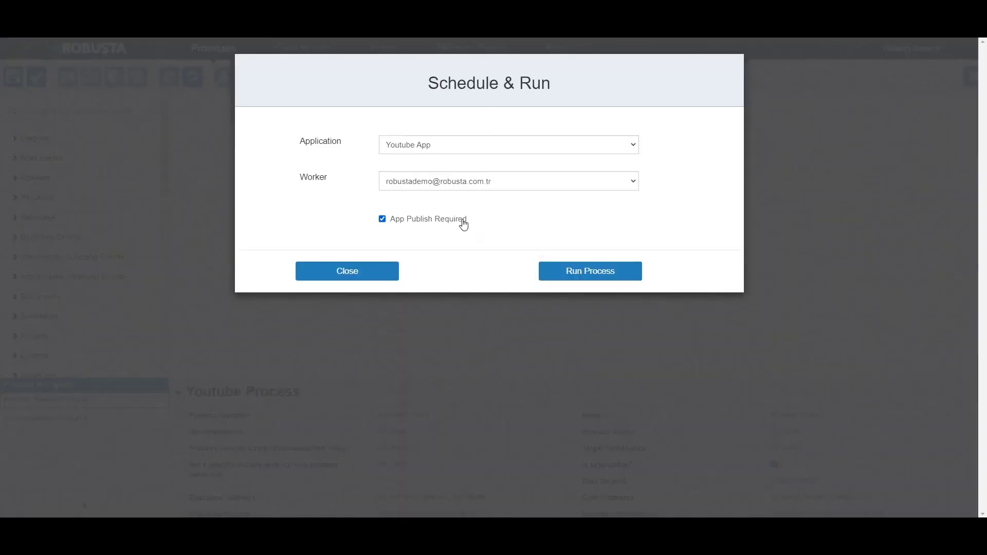
click(578, 272)
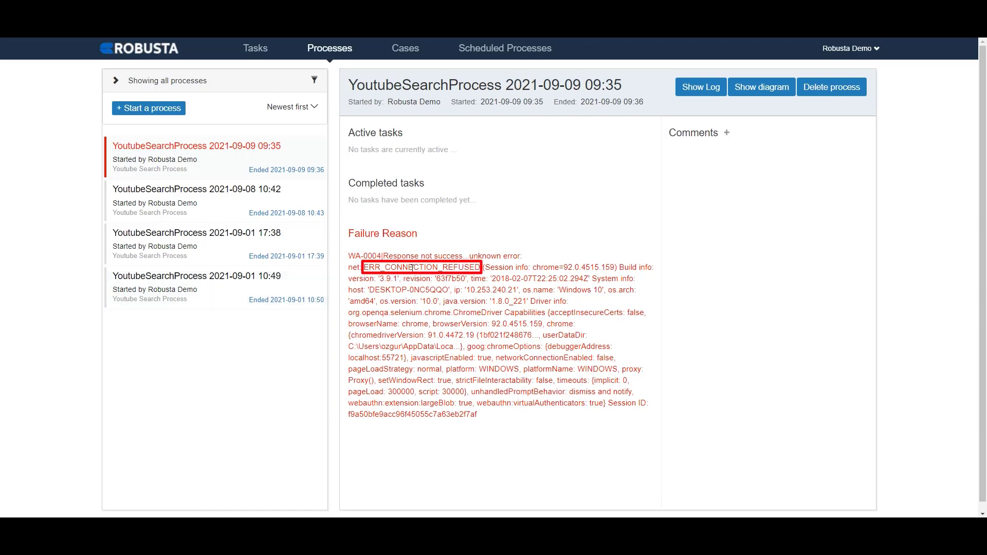
click(783, 89)
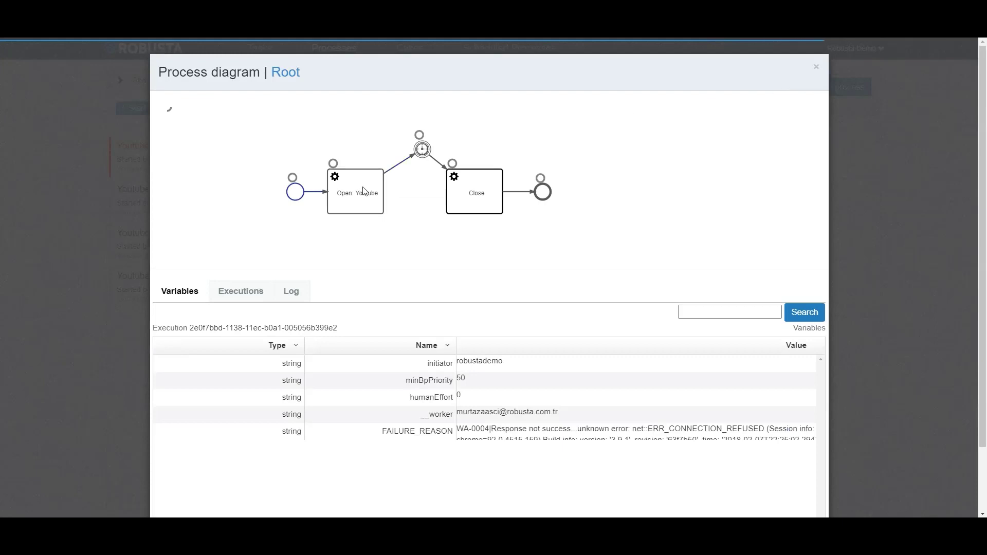
mouse_move(364, 192)
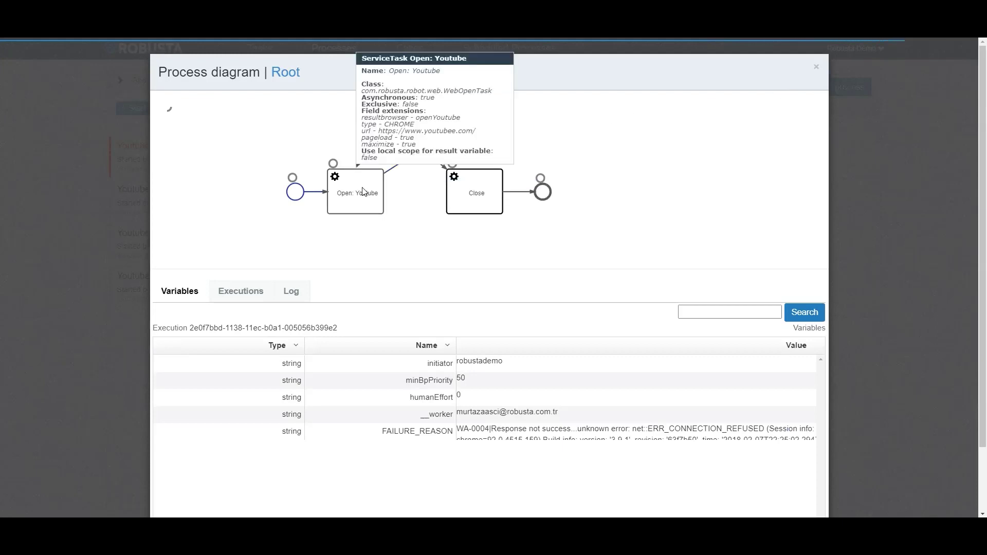